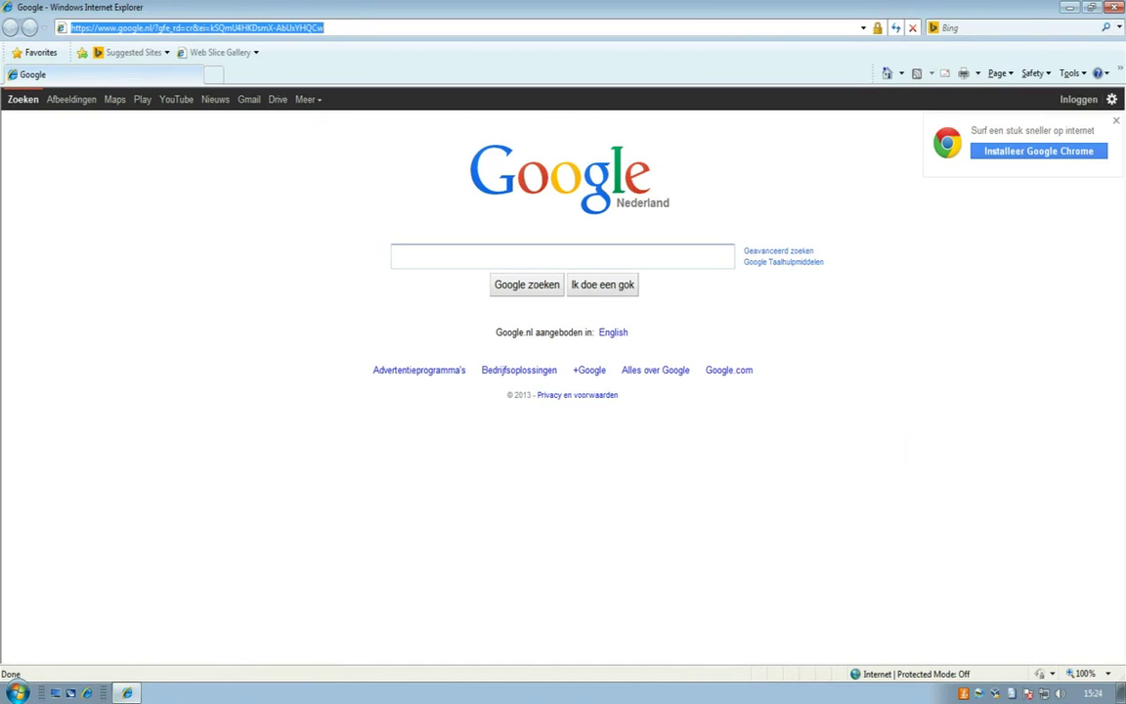
{"action": "type", "text": "www.pd"}
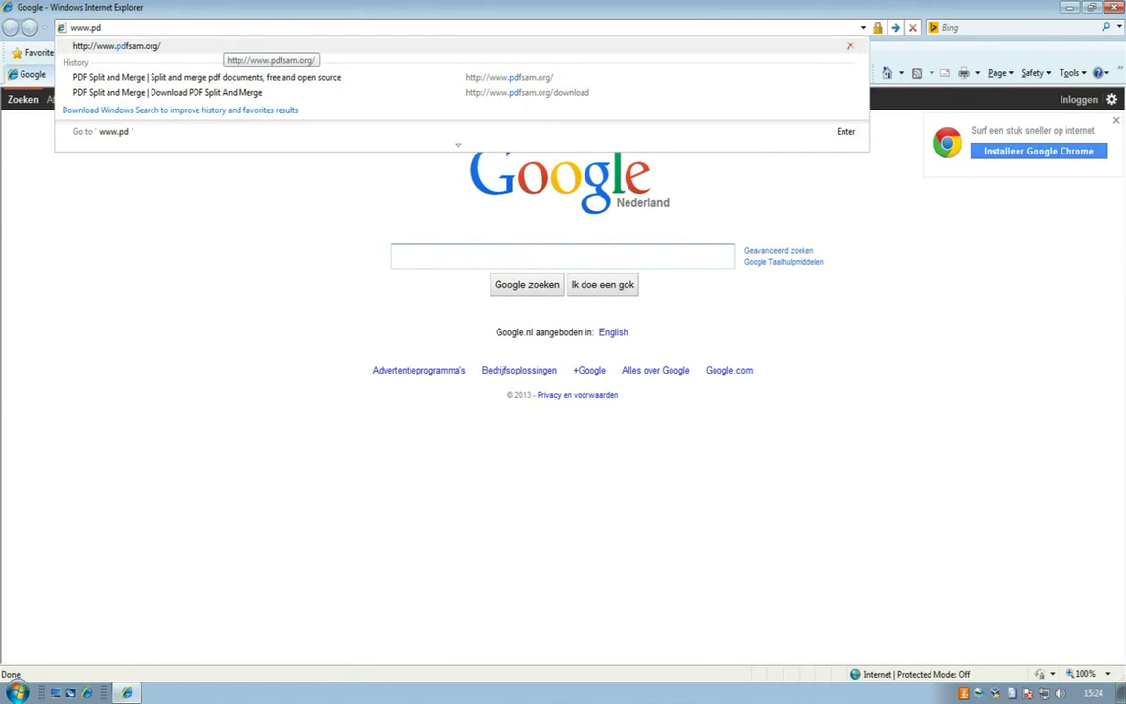
{"action": "left_click", "coordinate": [220, 46]}
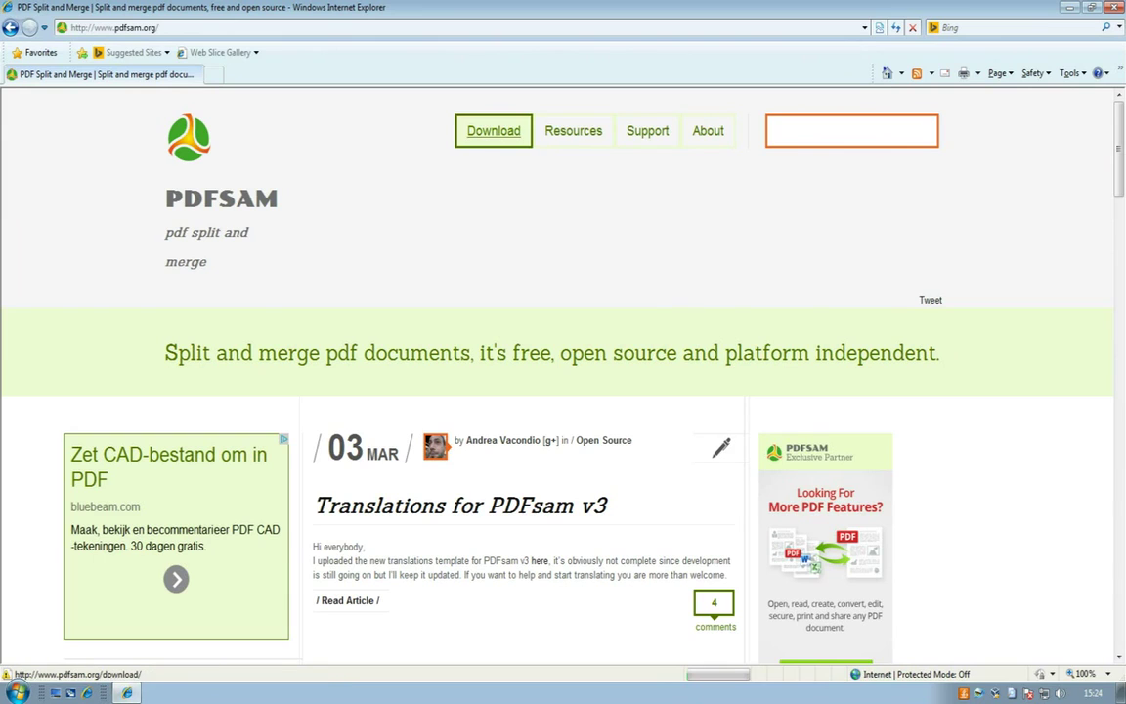
{"action": "left_click", "coordinate": [494, 130]}
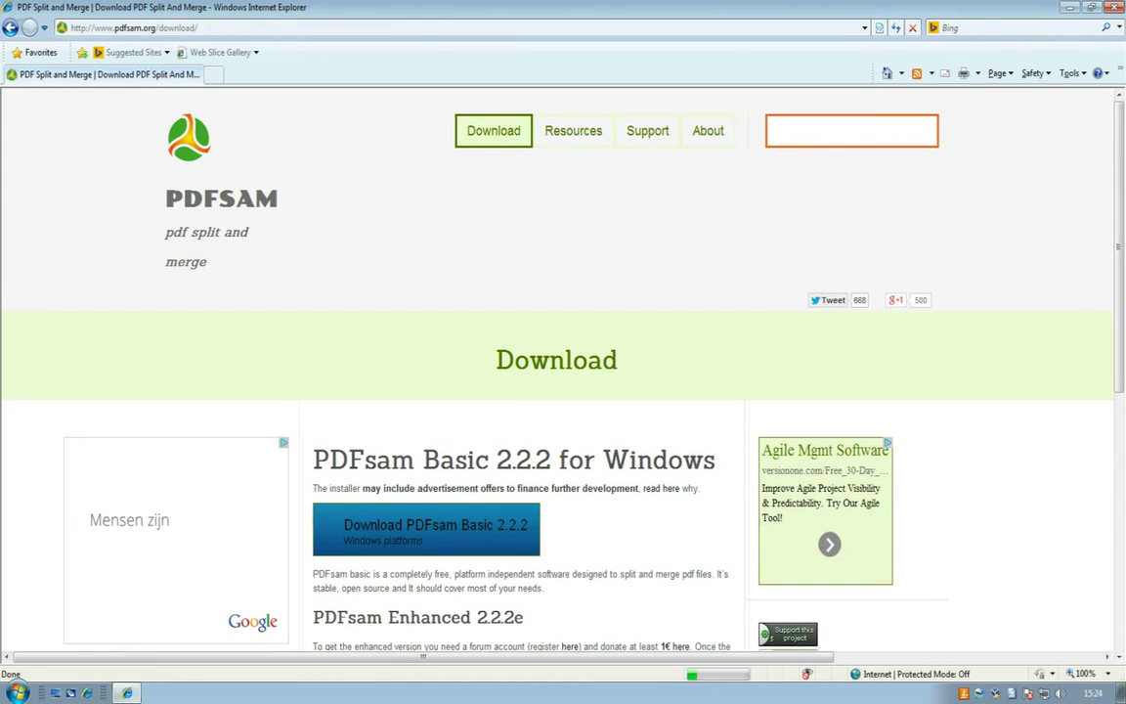
Download PDFsam Basic 2.2.2 for Windows and save PDF_Sam_Installer.exe to the Desktop.
{"action": "left_click", "coordinate": [435, 525]}
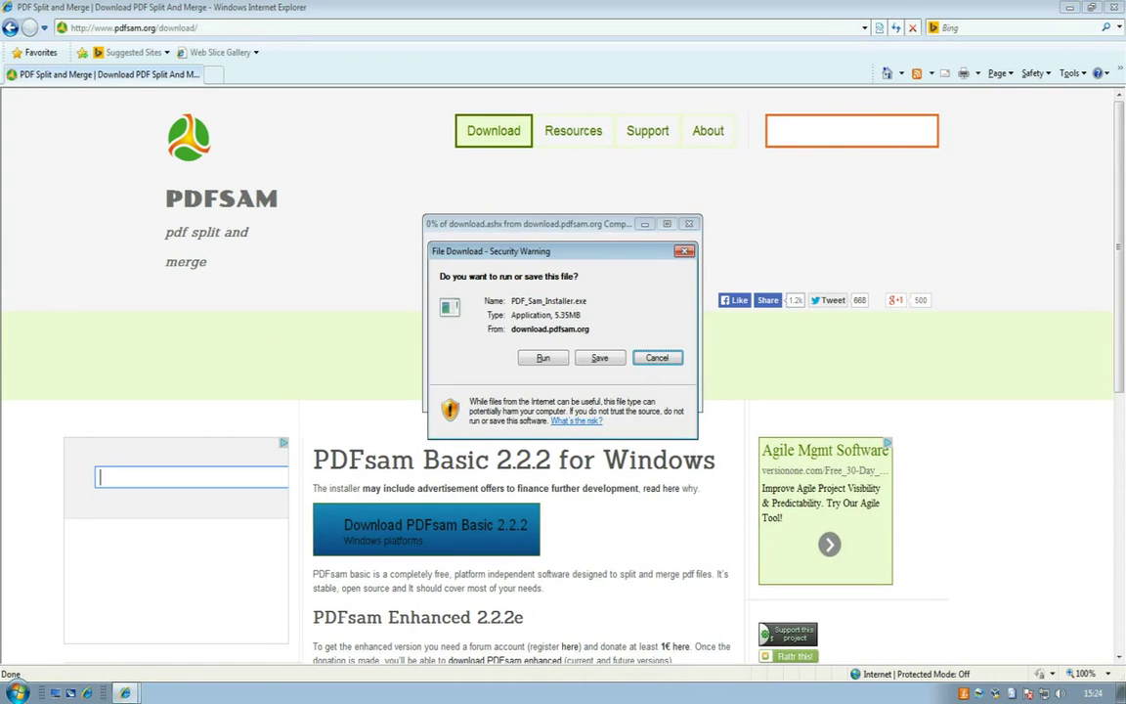
{"action": "left_click", "coordinate": [601, 357]}
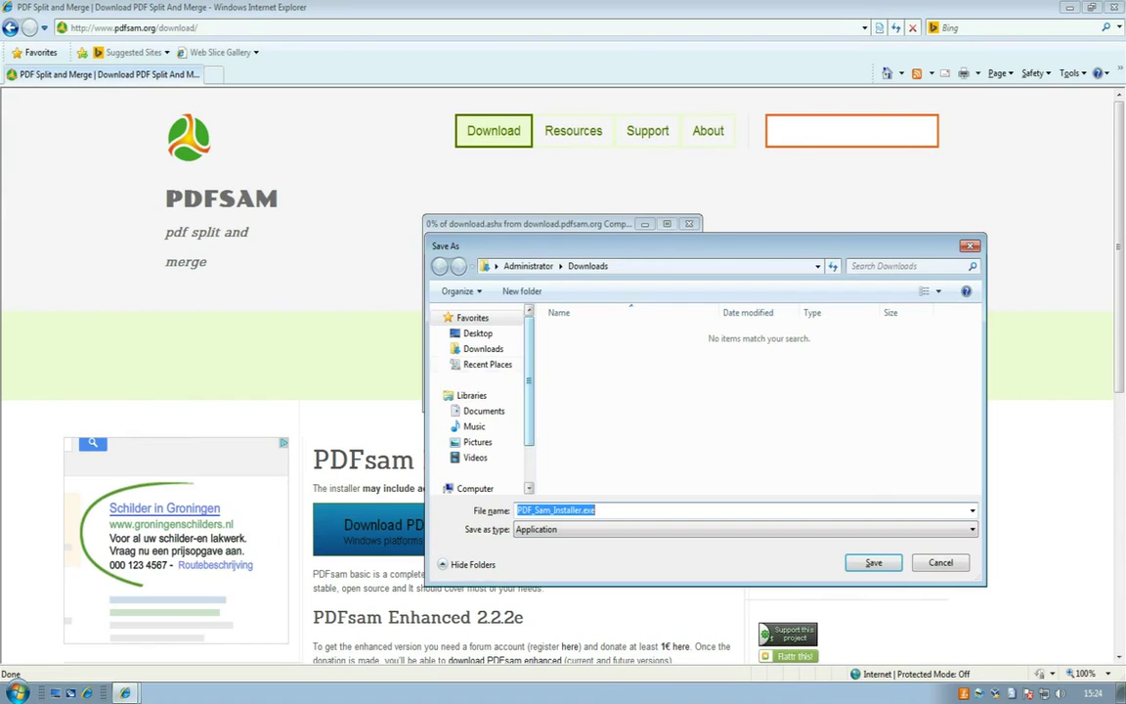
{"action": "left_click", "coordinate": [477, 333]}
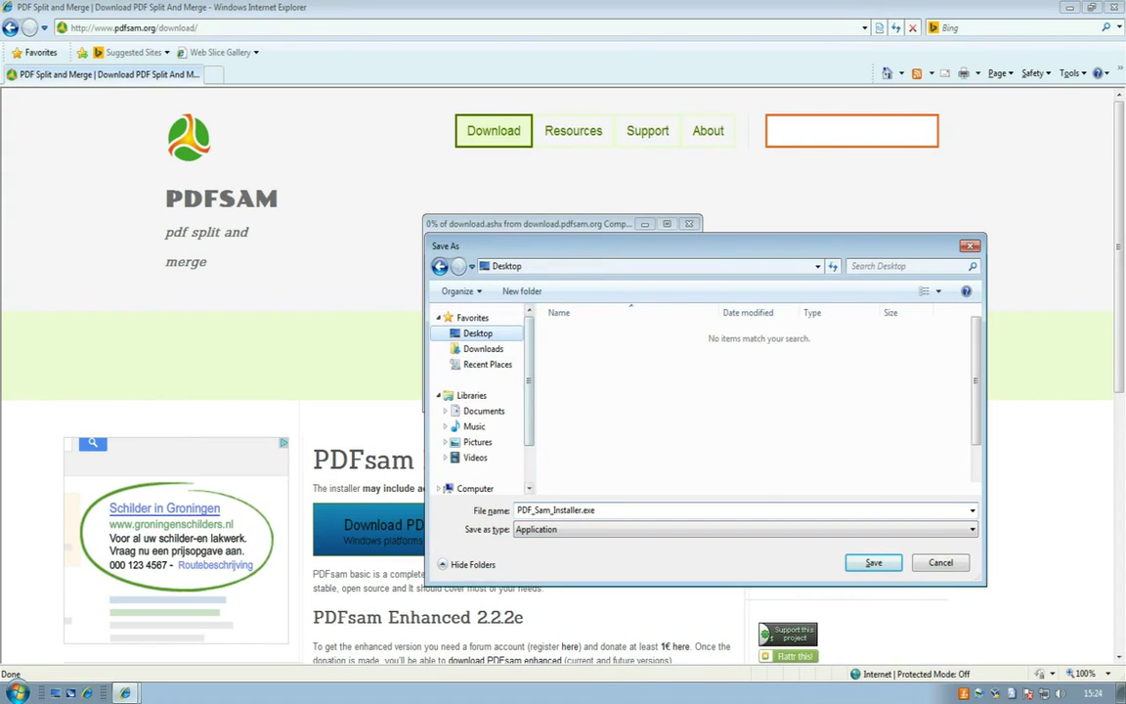
{"action": "key", "text": "Return"}
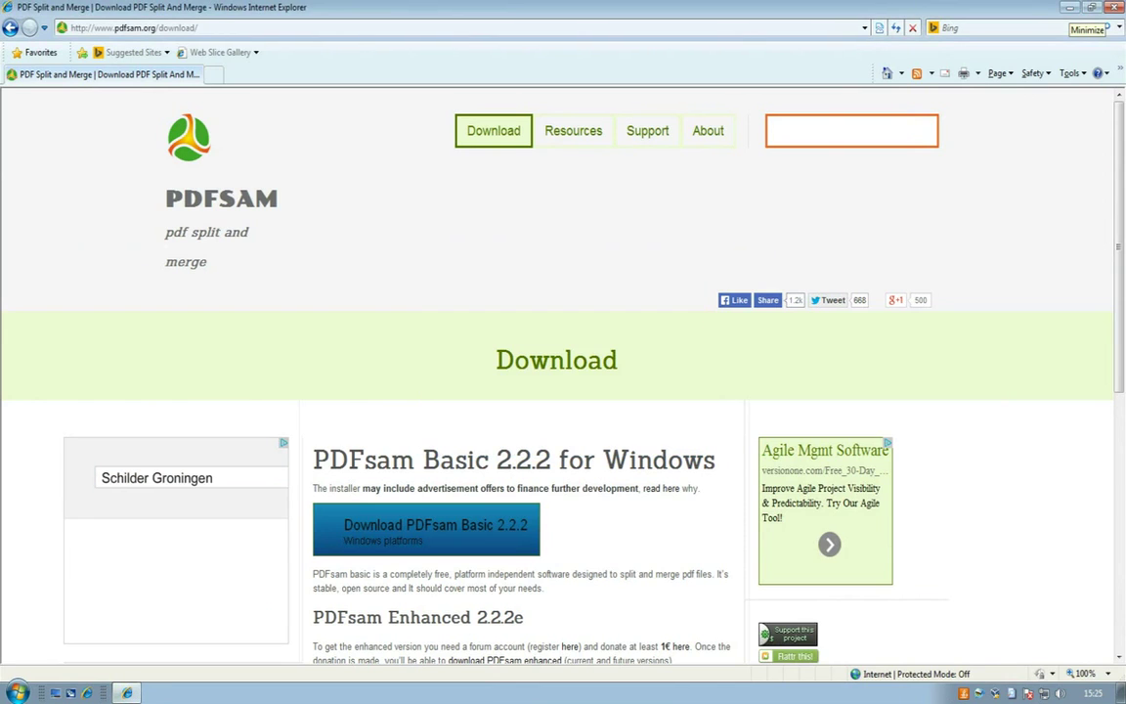
Run the PDFsam installer from the desktop and continue past the welcome page with English as the language.
{"action": "left_click", "coordinate": [1071, 6]}
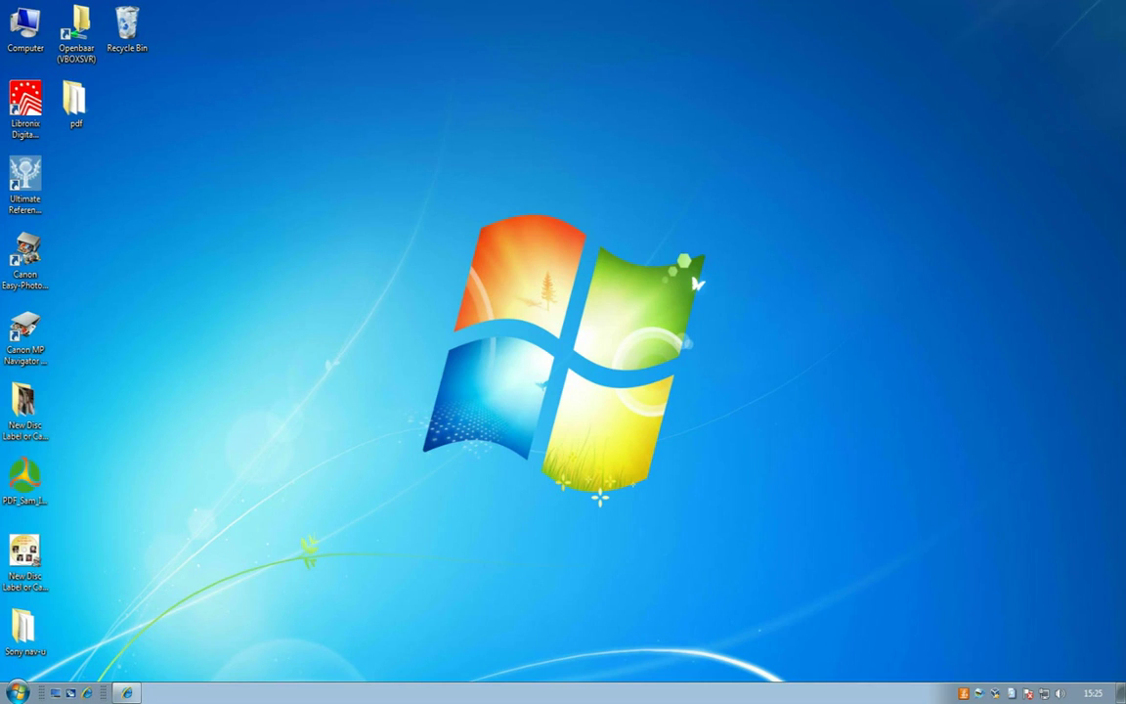
{"action": "double_click", "coordinate": [26, 479]}
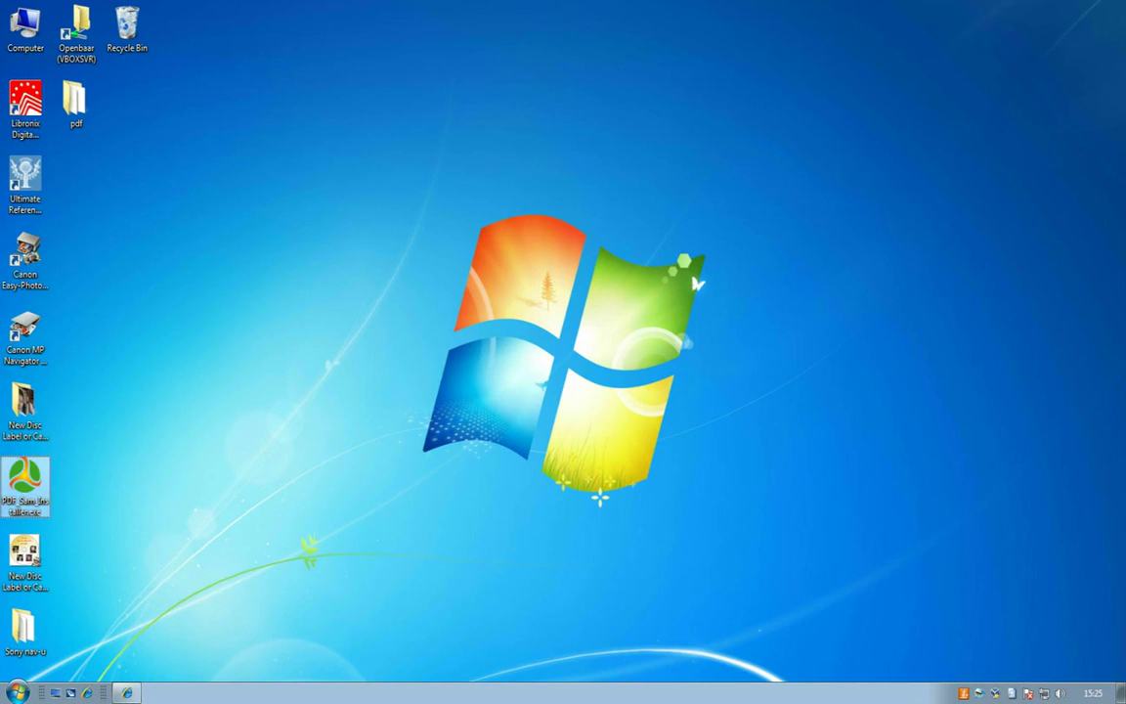
{"action": "key", "text": "Return"}
{"action": "left_click", "coordinate": [600, 360]}
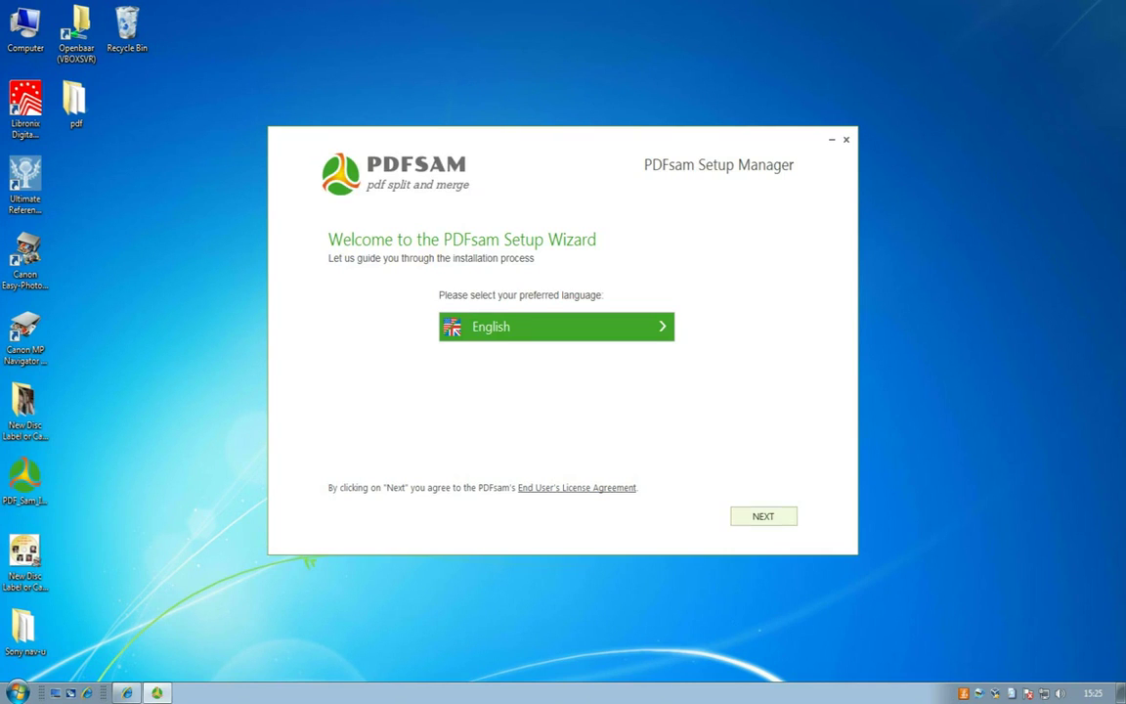
{"action": "key", "text": "Return"}
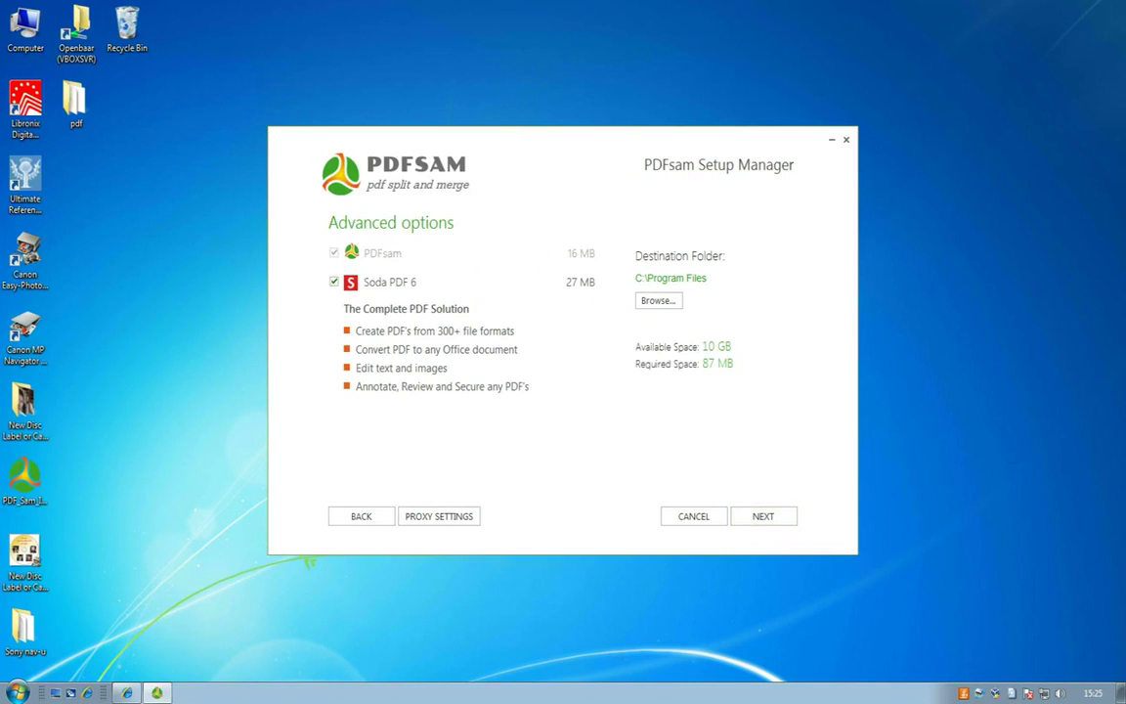
Exclude Soda PDF 6 and the AVG Security Toolbar from the setup and proceed with the installation.
{"action": "left_click", "coordinate": [334, 282]}
{"action": "left_click", "coordinate": [763, 516]}
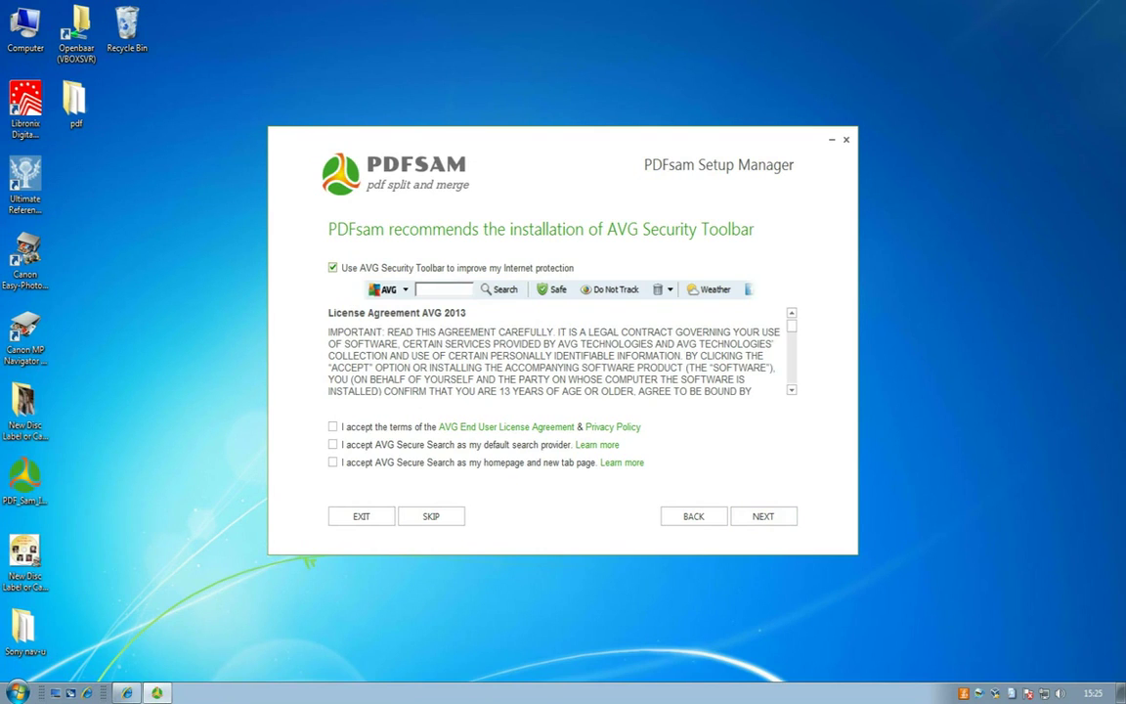
{"action": "key", "text": "Tab"}
{"action": "key", "text": "Tab"}
{"action": "key", "text": "Tab"}
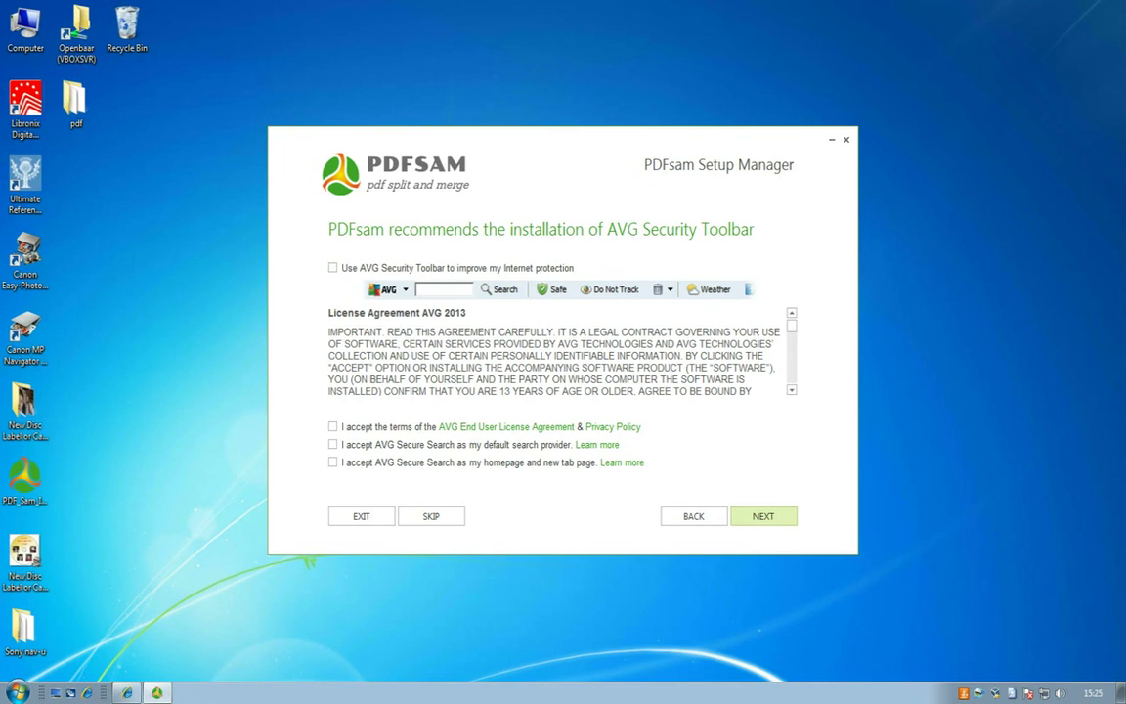
{"action": "key", "text": "Return"}
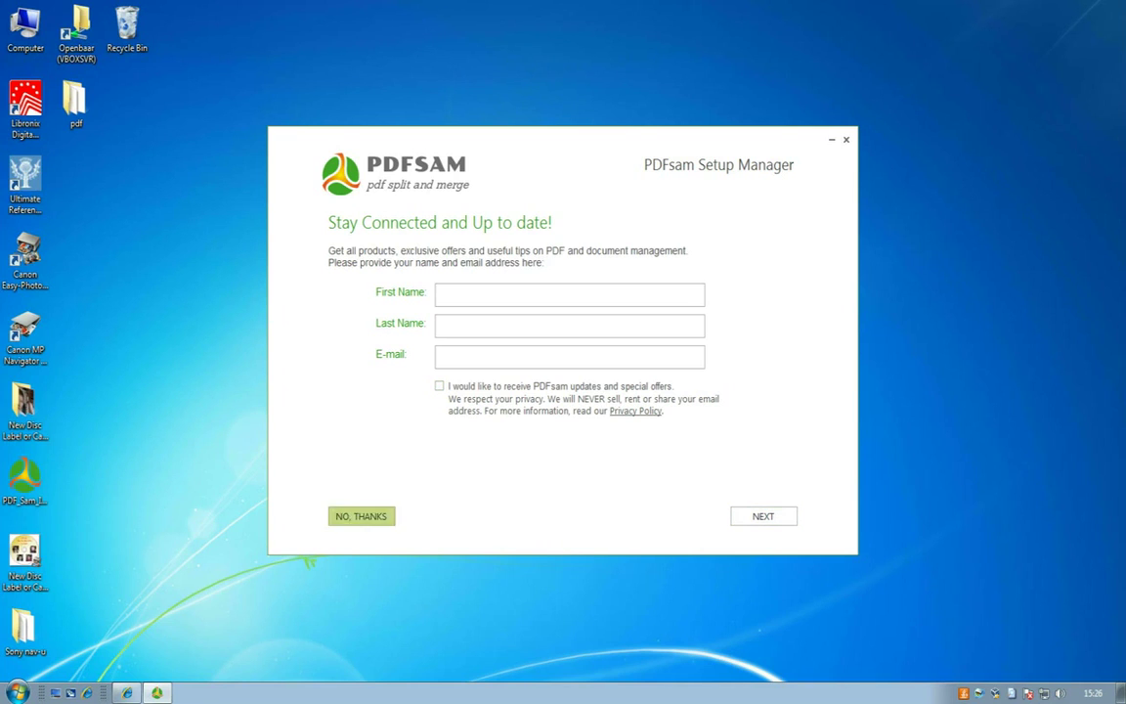
Decline the name and e-mail registration and finish the setup with Run PDFsam enabled.
{"action": "left_click", "coordinate": [360, 516]}
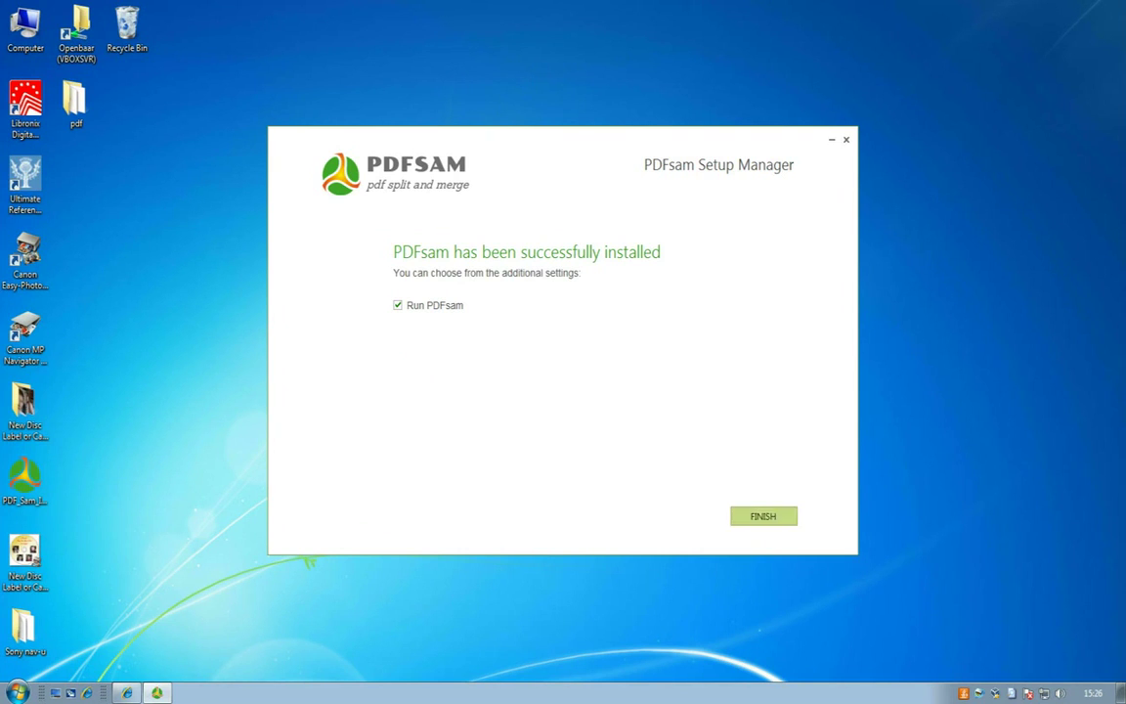
{"action": "left_click", "coordinate": [774, 517]}
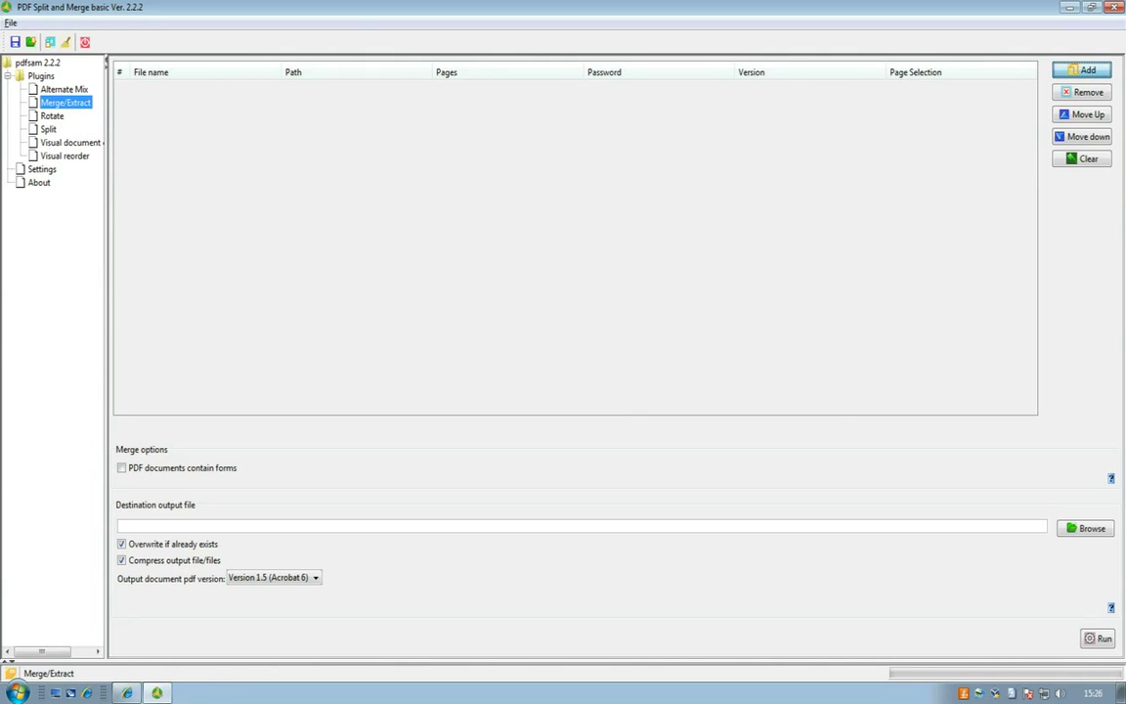
Start adding documents to the Merge/Extract list and browse to the pdf folder on the Desktop.
{"action": "left_click", "coordinate": [1082, 70]}
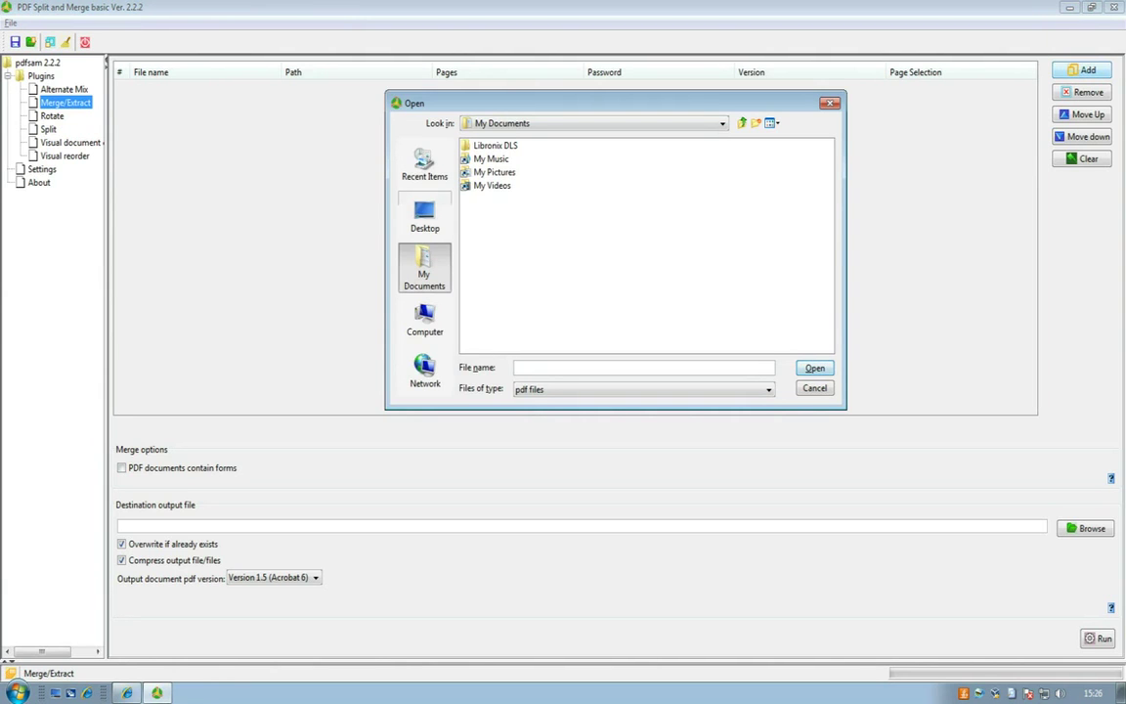
{"action": "left_click", "coordinate": [424, 216]}
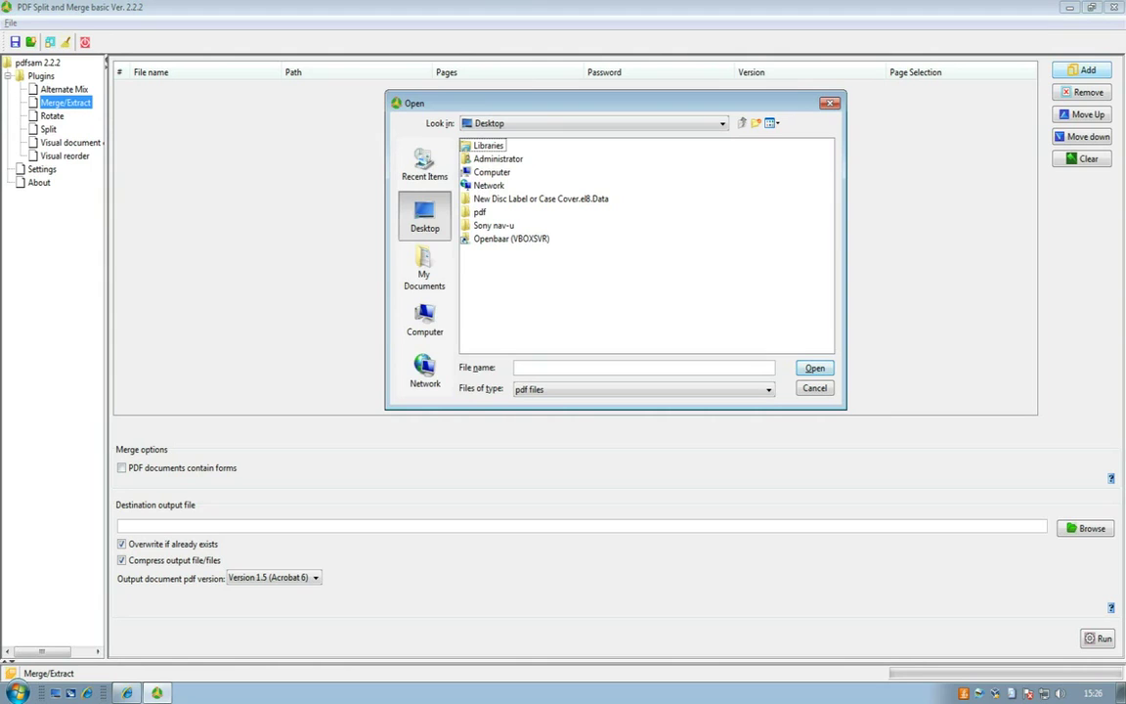
{"action": "left_click", "coordinate": [480, 213]}
{"action": "left_click", "coordinate": [480, 213]}
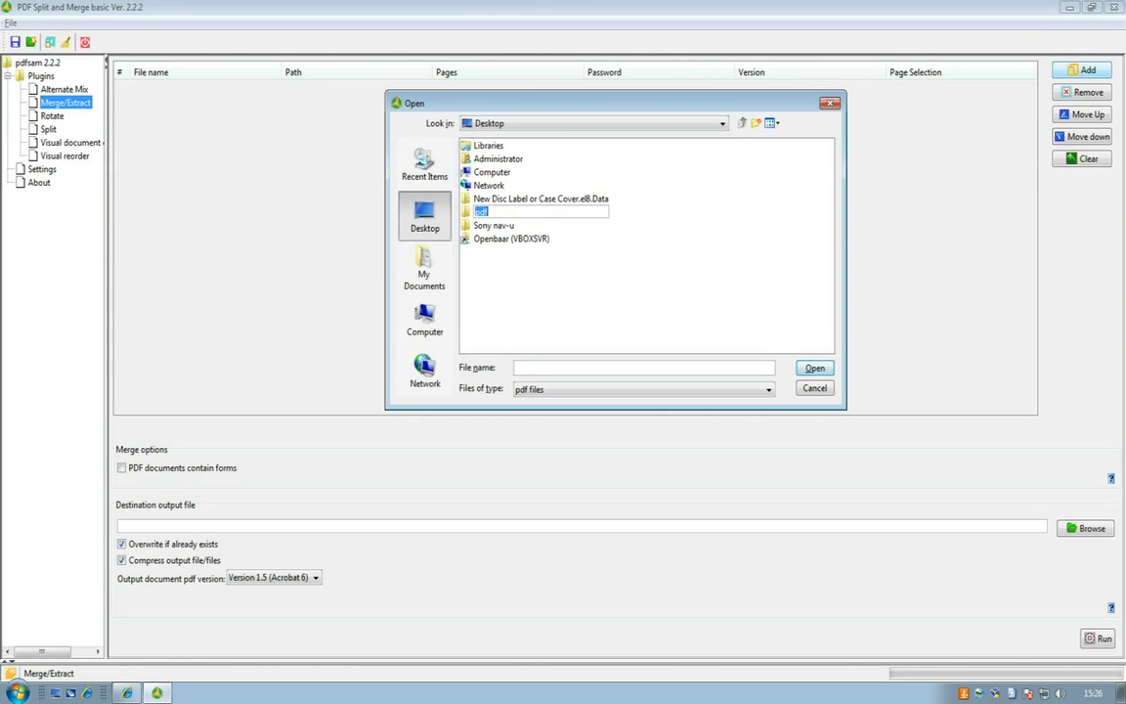
{"action": "double_click", "coordinate": [480, 213]}
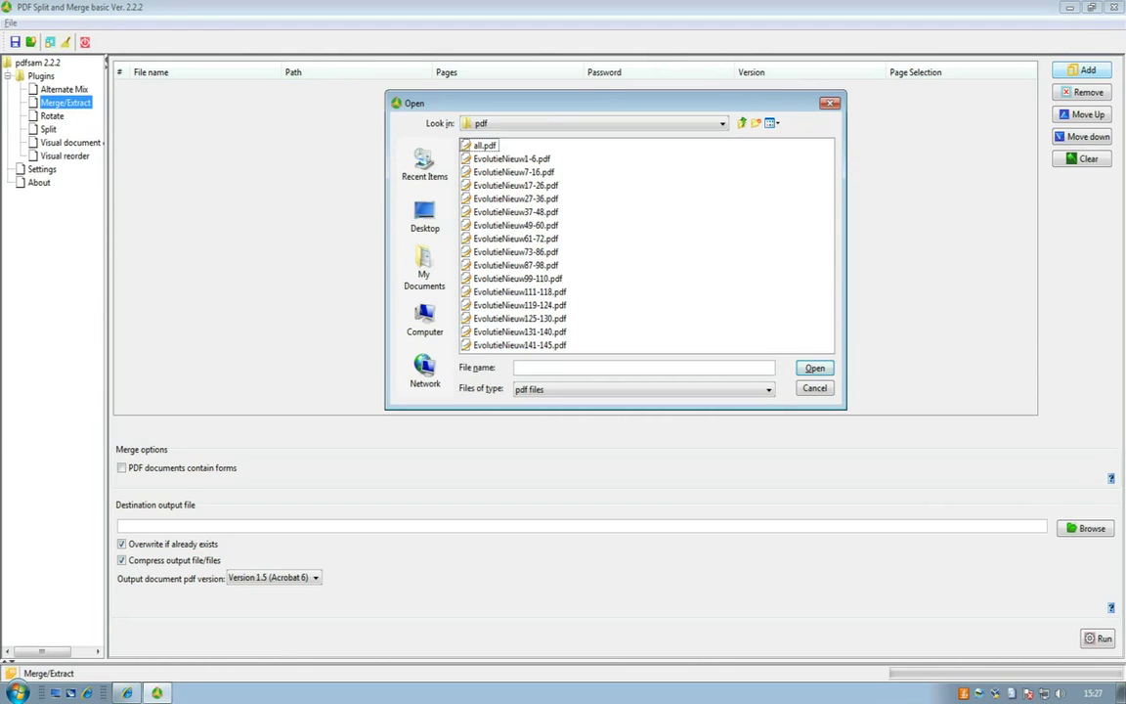
Add the ten consecutive files from EvolutieNieuw1-6.pdf through EvolutieNieuw99-110.pdf to the merge list.
{"action": "key", "text": "Down"}
{"action": "key", "text": "shift+Down"}
{"action": "key", "text": "shift+Down"}
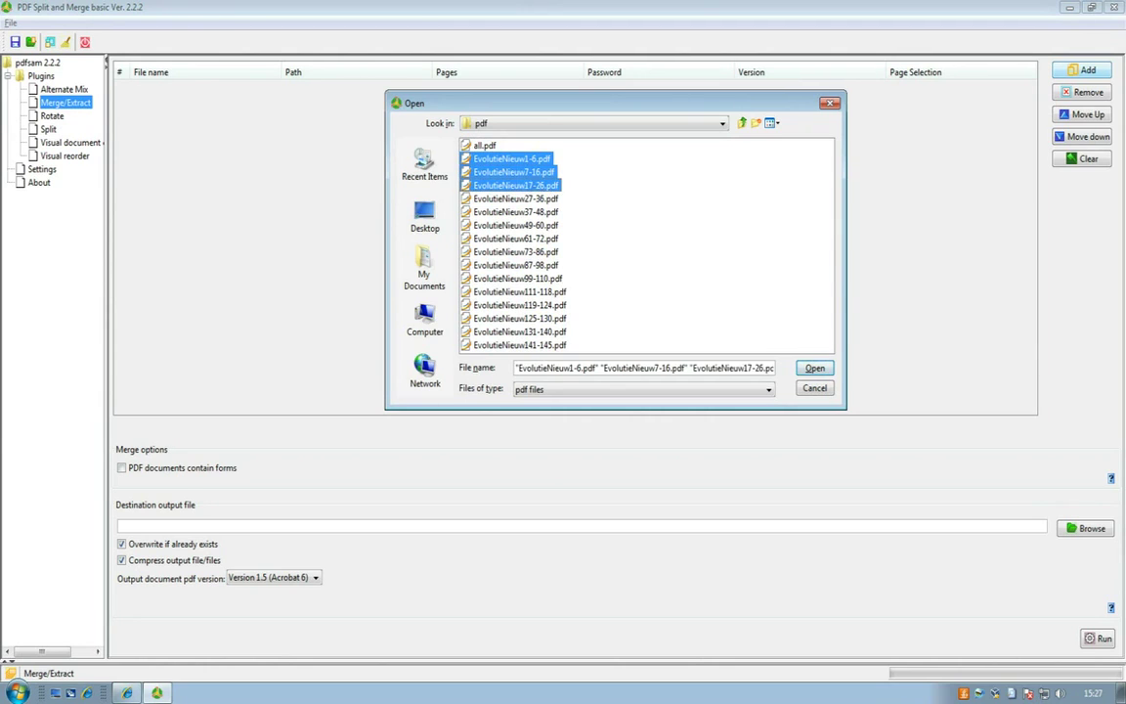
{"action": "left_click", "coordinate": [516, 199], "text": "ctrl"}
{"action": "left_click", "coordinate": [516, 225], "text": "ctrl"}
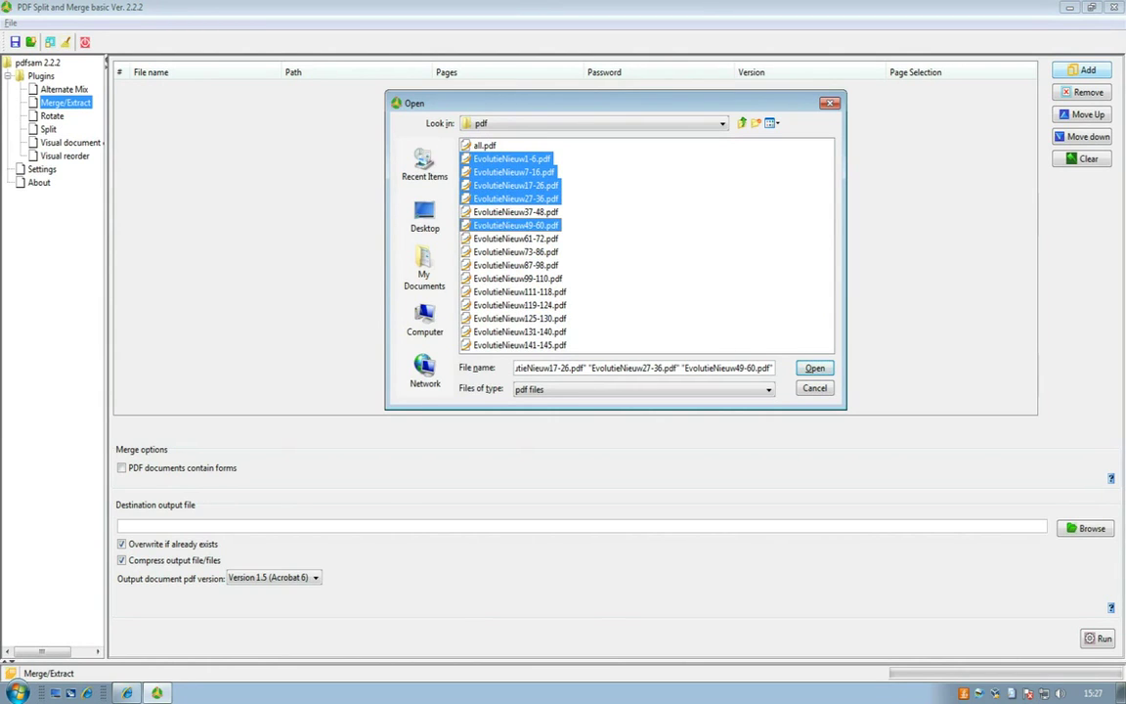
{"action": "key", "text": "ctrl+Up"}
{"action": "key", "text": "ctrl+space"}
{"action": "key", "text": "ctrl+Down"}
{"action": "key", "text": "ctrl+Down"}
{"action": "key", "text": "ctrl+space"}
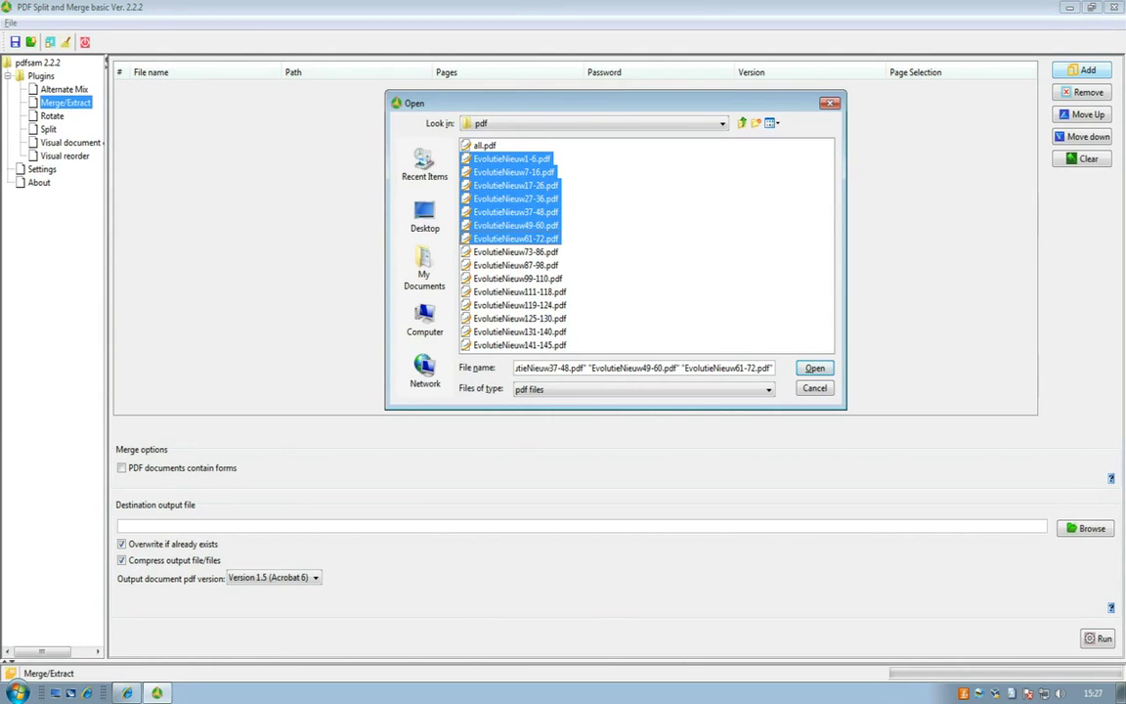
{"action": "key", "text": "ctrl+shift+Down"}
{"action": "key", "text": "ctrl+shift+Down"}
{"action": "key", "text": "ctrl+shift+Down"}
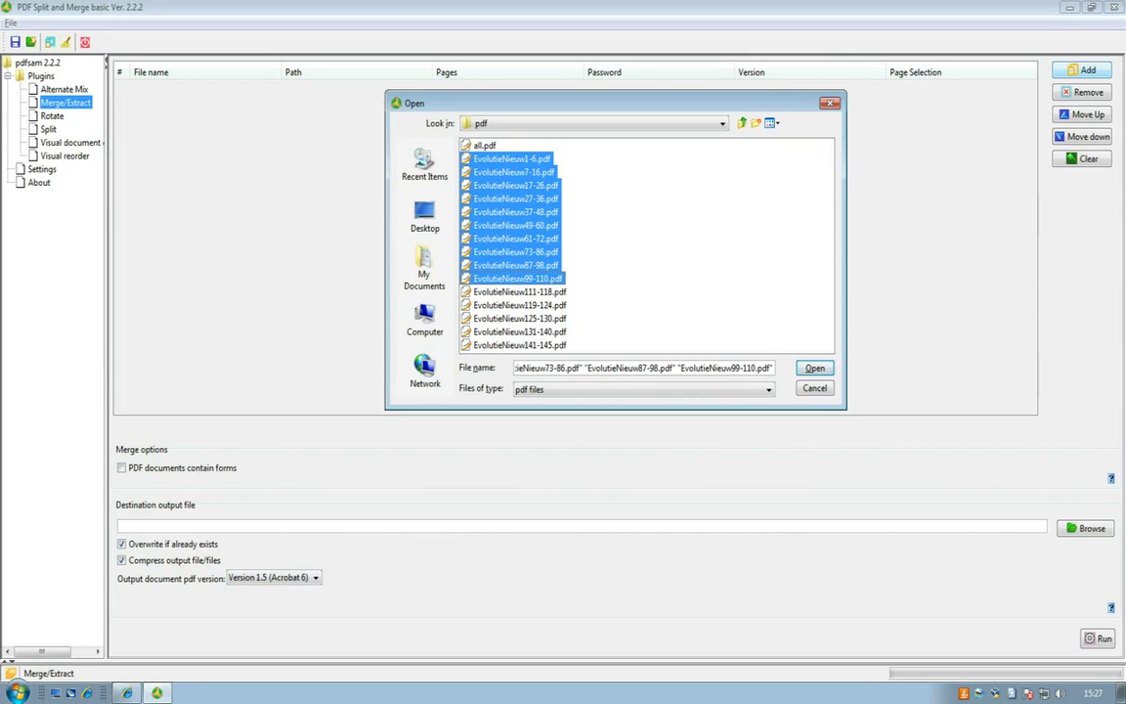
{"action": "key", "text": "Return"}
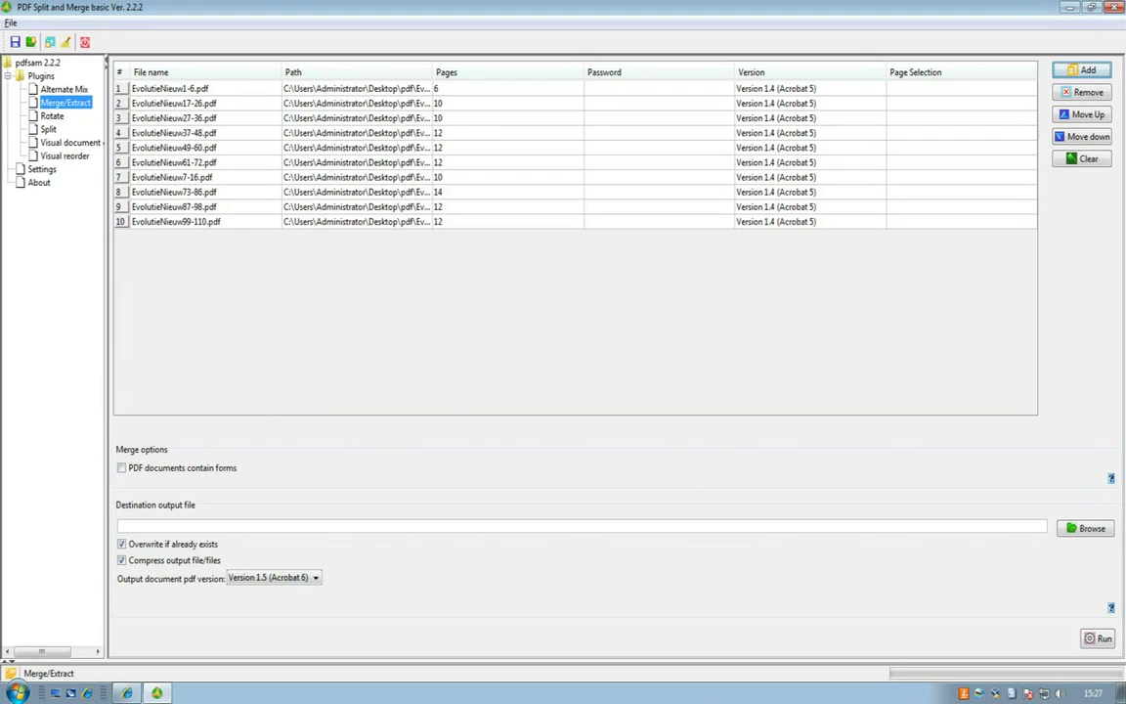
Add the five remaining files, EvolutieNieuw111-118.pdf through EvolutieNieuw141-145.pdf, to the merge list.
{"action": "left_click", "coordinate": [1082, 71]}
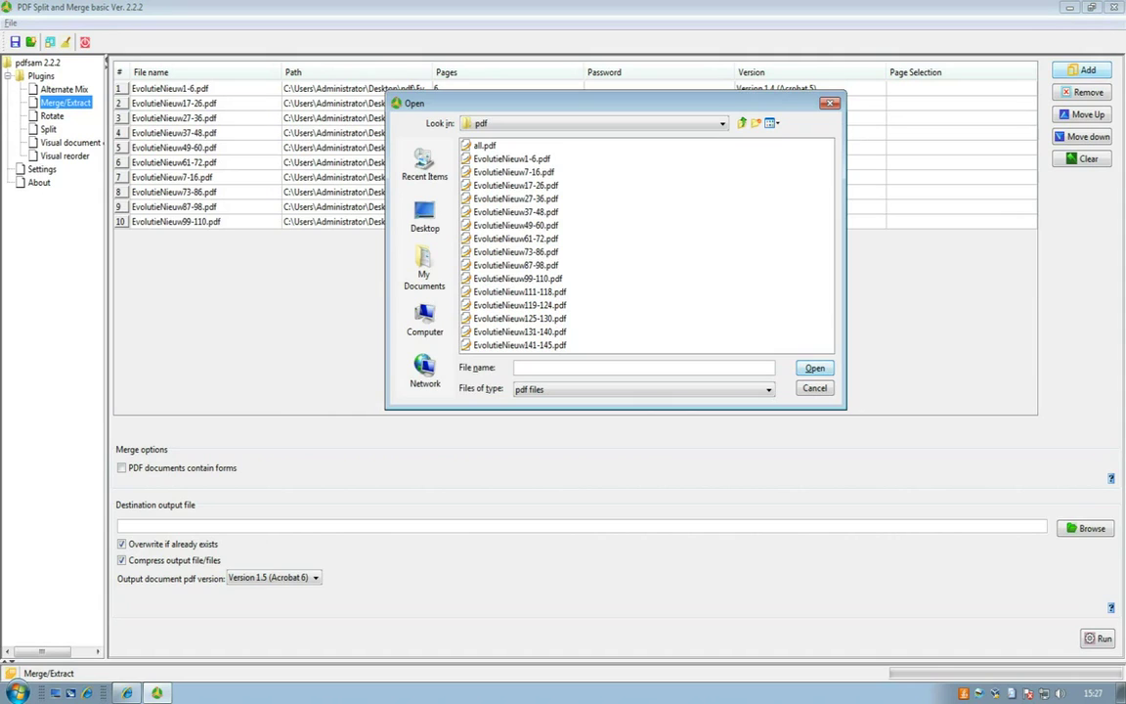
{"action": "left_click", "coordinate": [520, 292]}
{"action": "key", "text": "shift+Down"}
{"action": "key", "text": "shift+Down"}
{"action": "key", "text": "shift+Down"}
{"action": "key", "text": "shift+Down"}
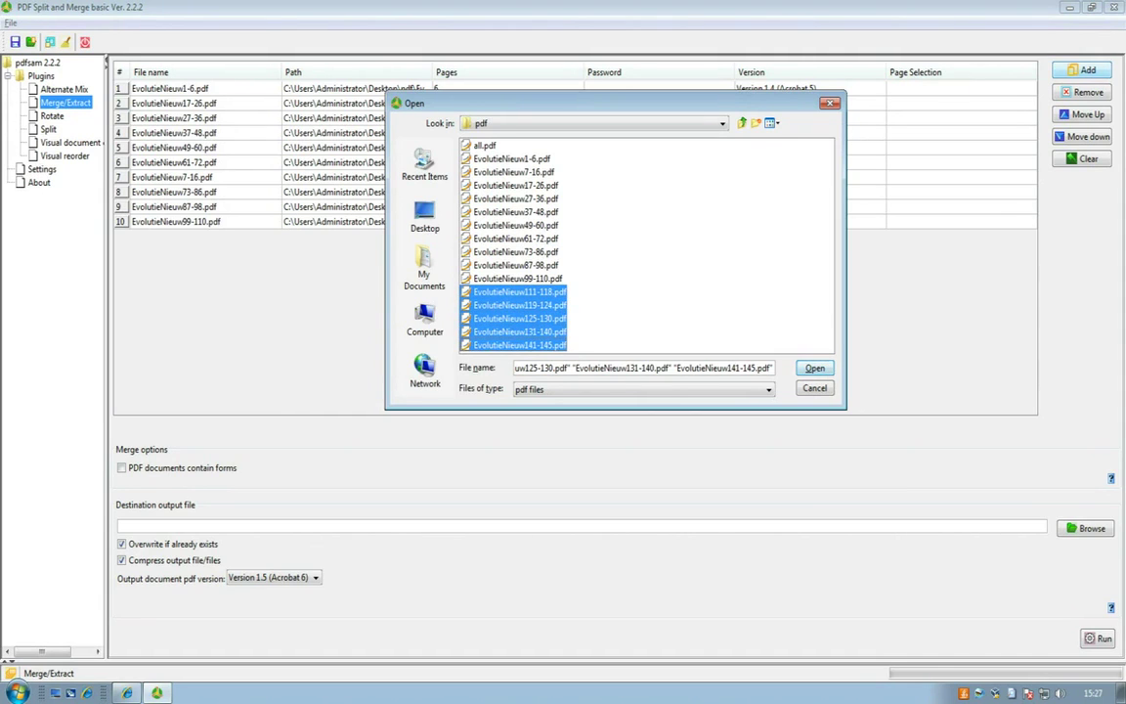
{"action": "key", "text": "Return"}
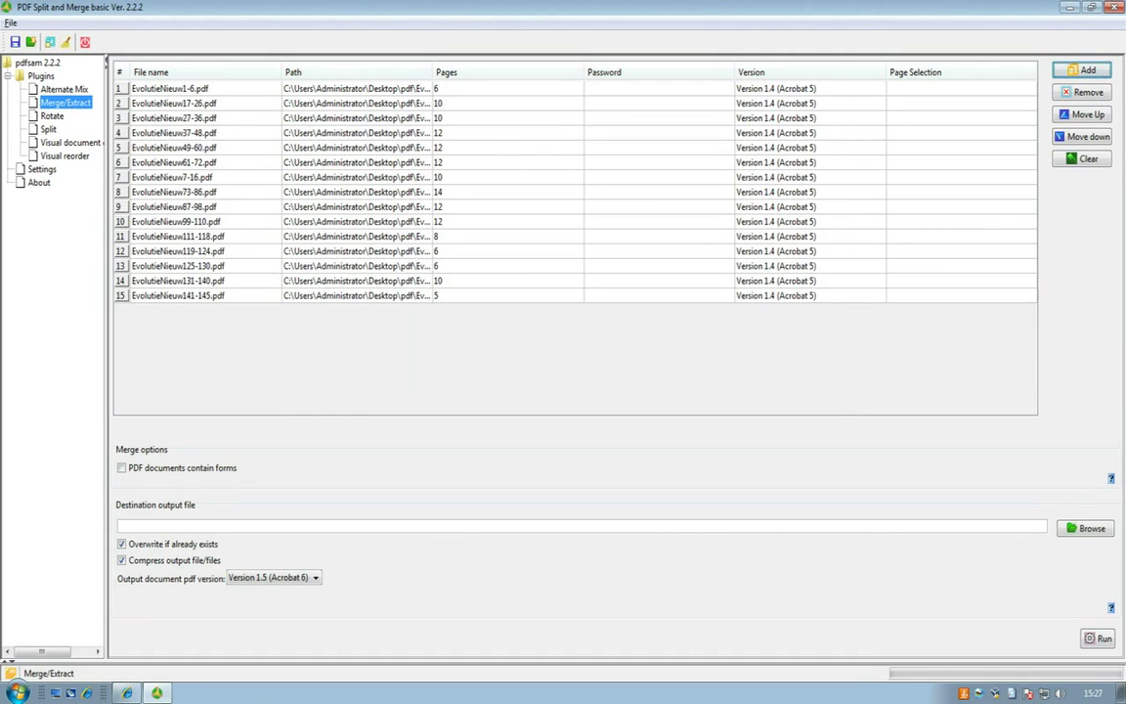
Set all.pdf in the Desktop's pdf folder as the destination output file and run the merge.
{"action": "left_click", "coordinate": [1085, 528]}
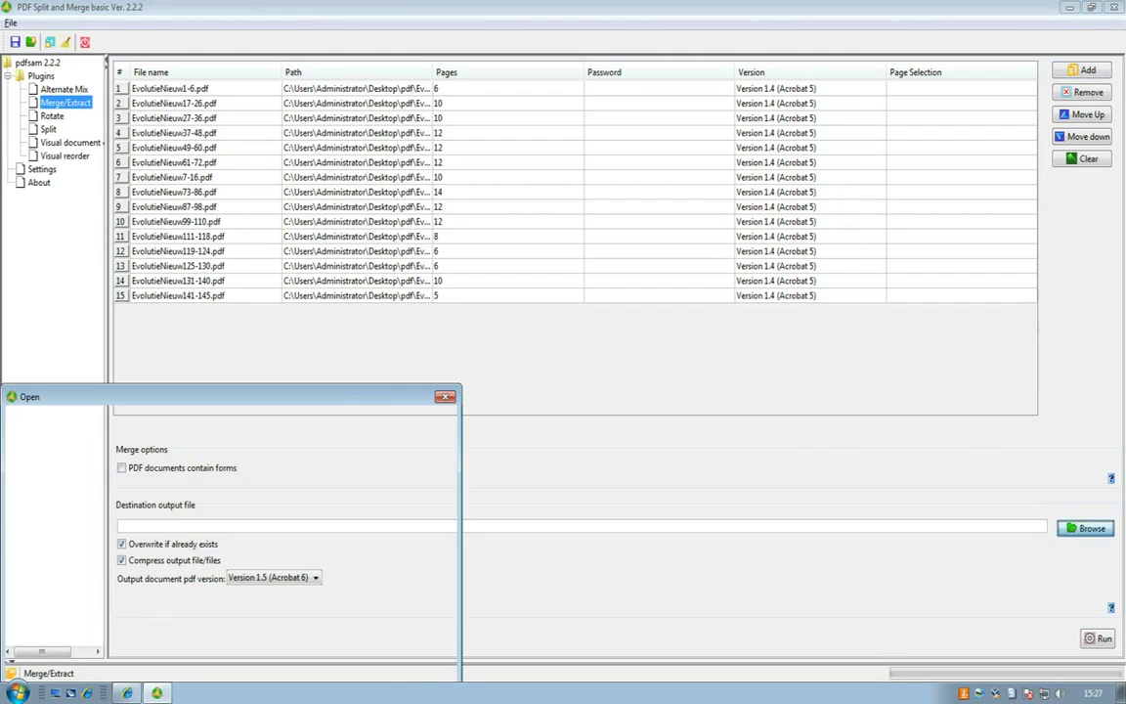
{"action": "left_click", "coordinate": [99, 439]}
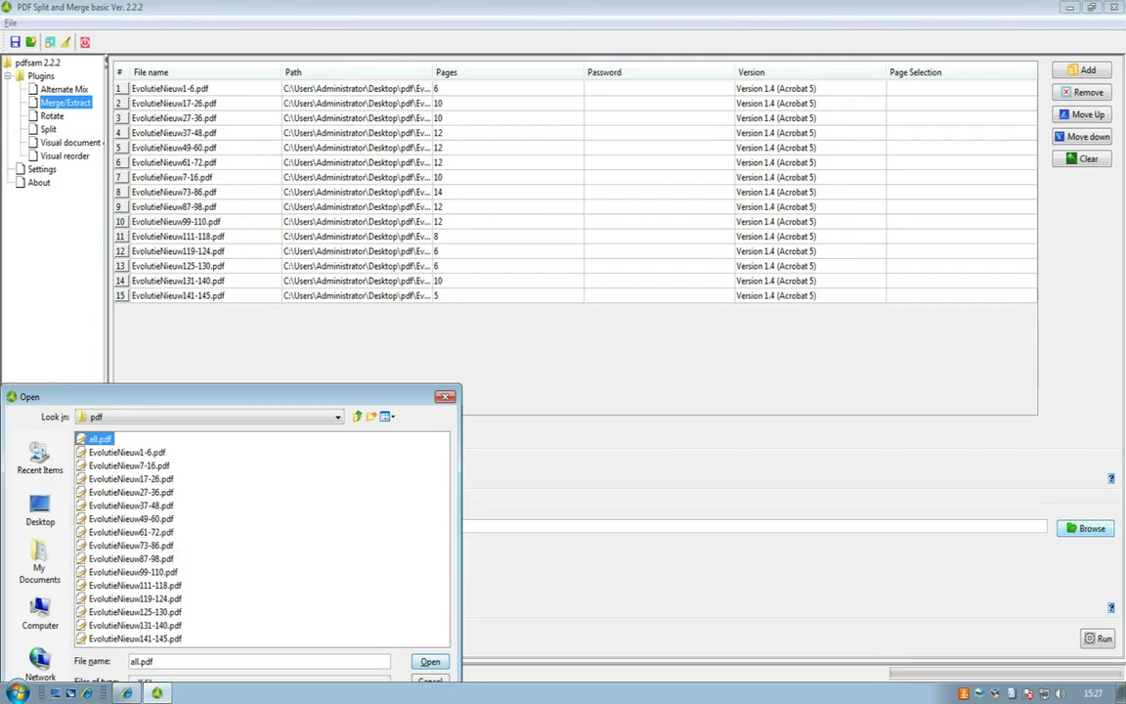
{"action": "key", "text": "Return"}
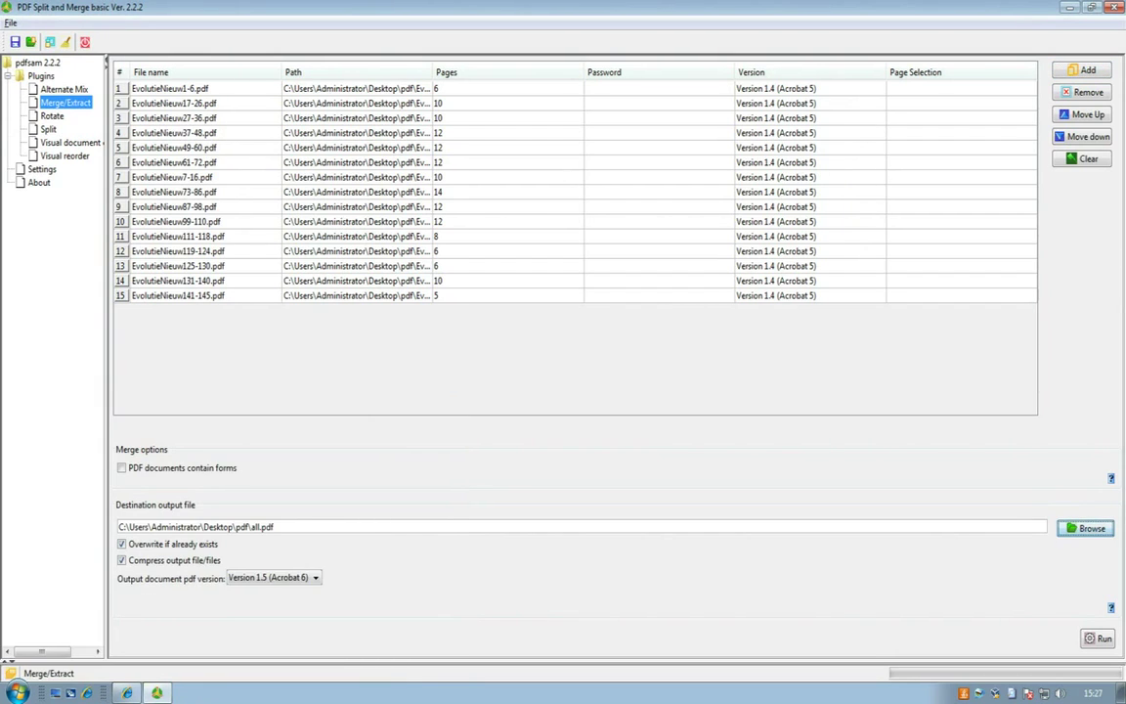
{"action": "left_click", "coordinate": [1097, 638]}
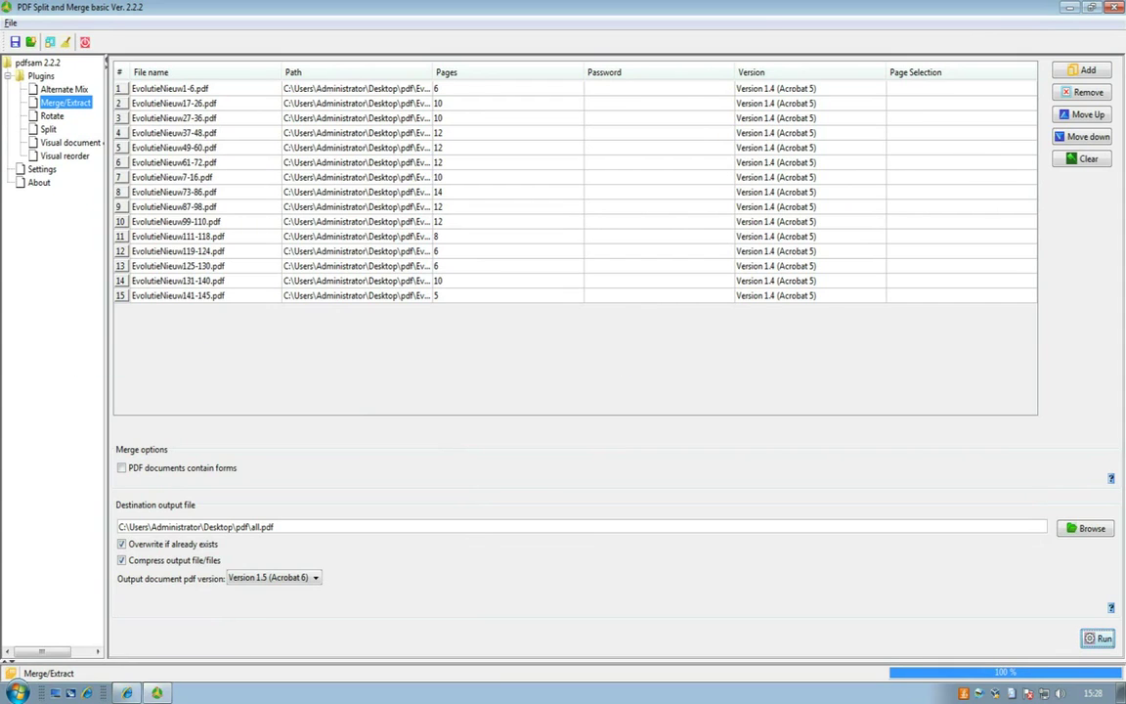
Open the pdf folder from the desktop and select the merged all.pdf to check it.
{"action": "key", "text": "super+d"}
{"action": "double_click", "coordinate": [76, 102]}
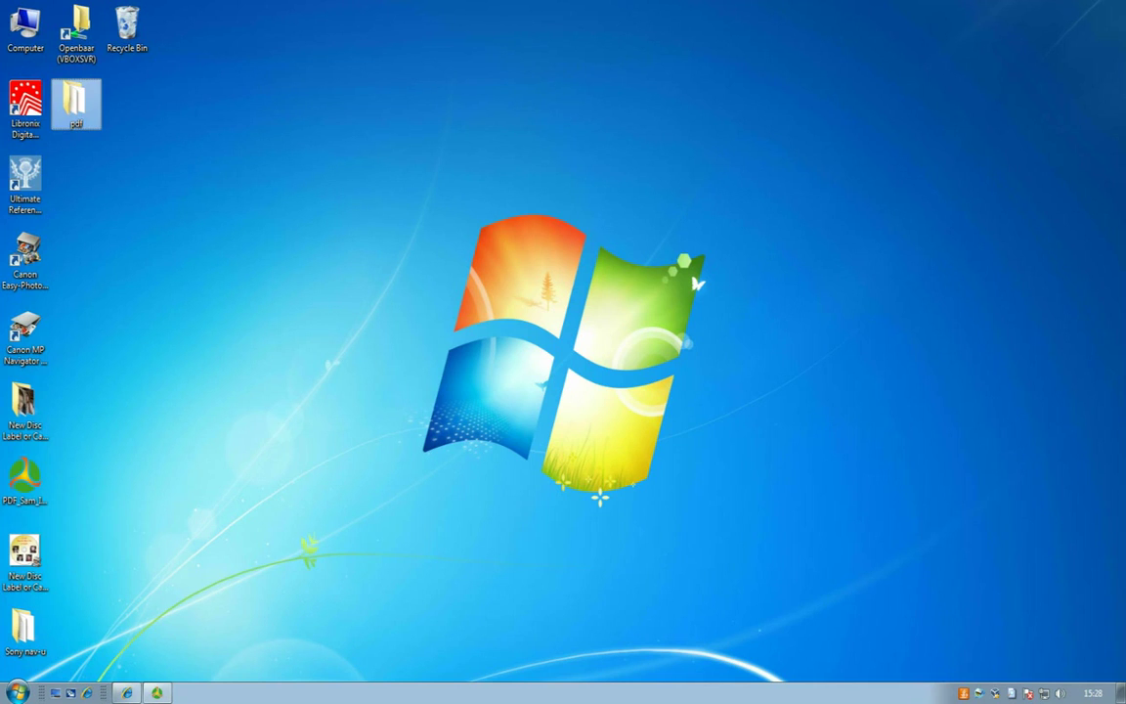
{"action": "key", "text": "Return"}
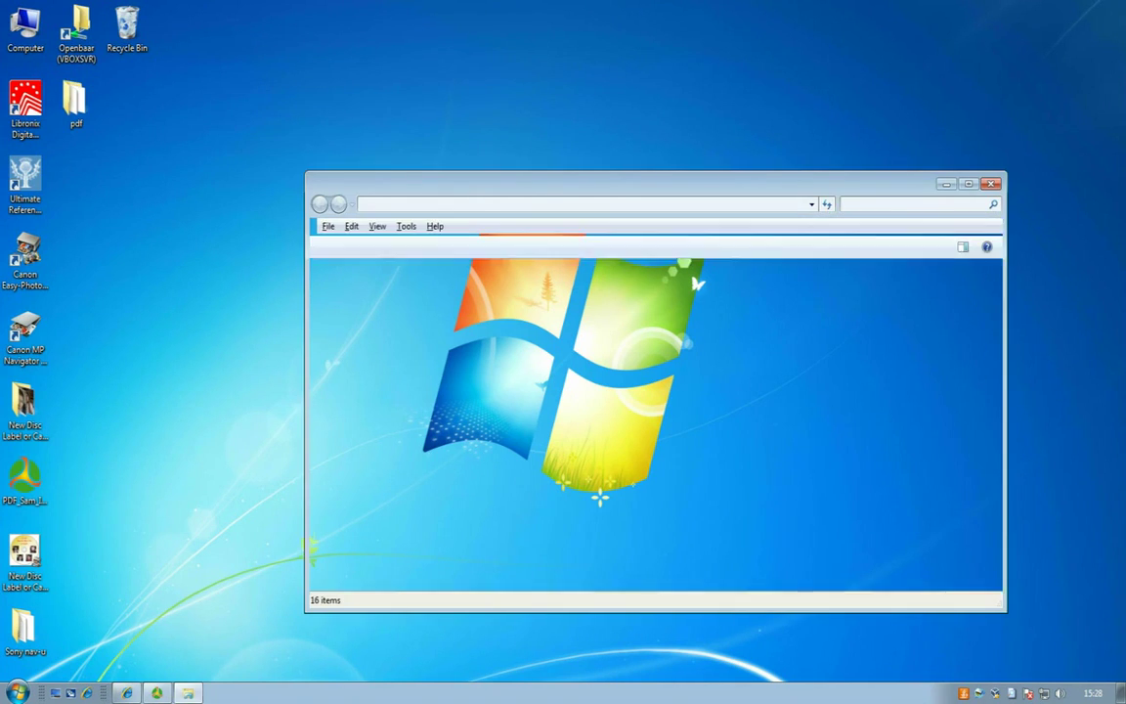
{"action": "left_click", "coordinate": [346, 290]}
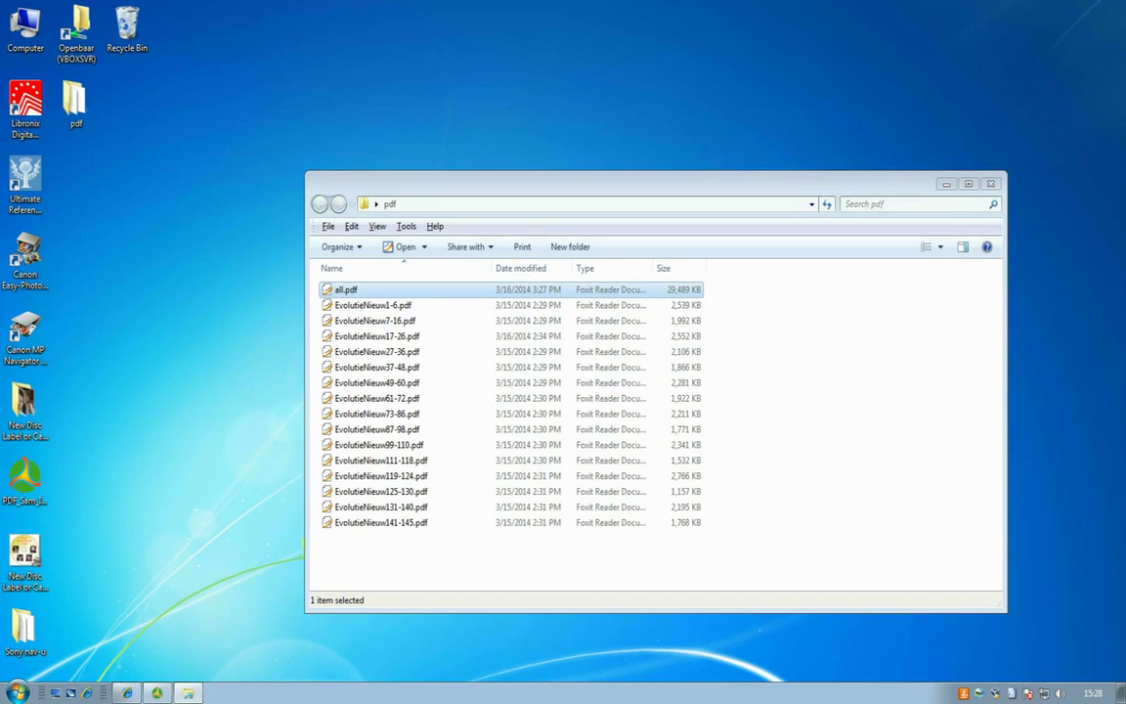
Open the merged all.pdf in Foxit Reader and look through its cover page down to the start of page 2.
{"action": "key", "text": "Return"}
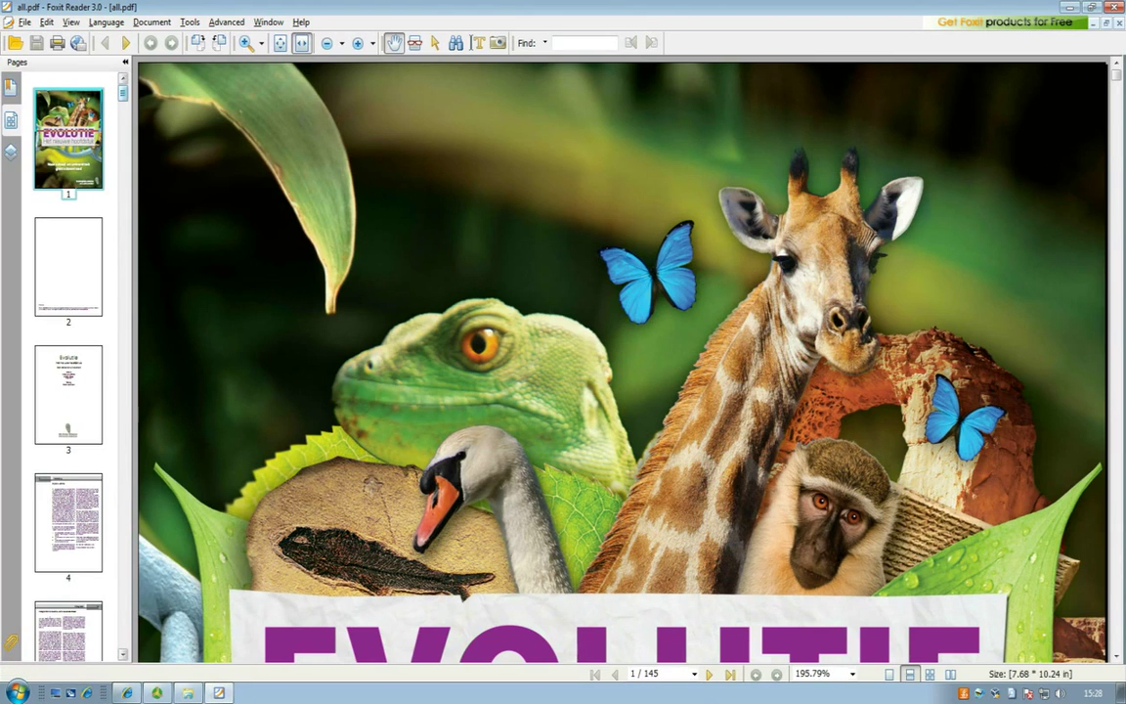
{"action": "scroll", "coordinate": [622, 358], "scroll_direction": "down", "scroll_amount": 5}
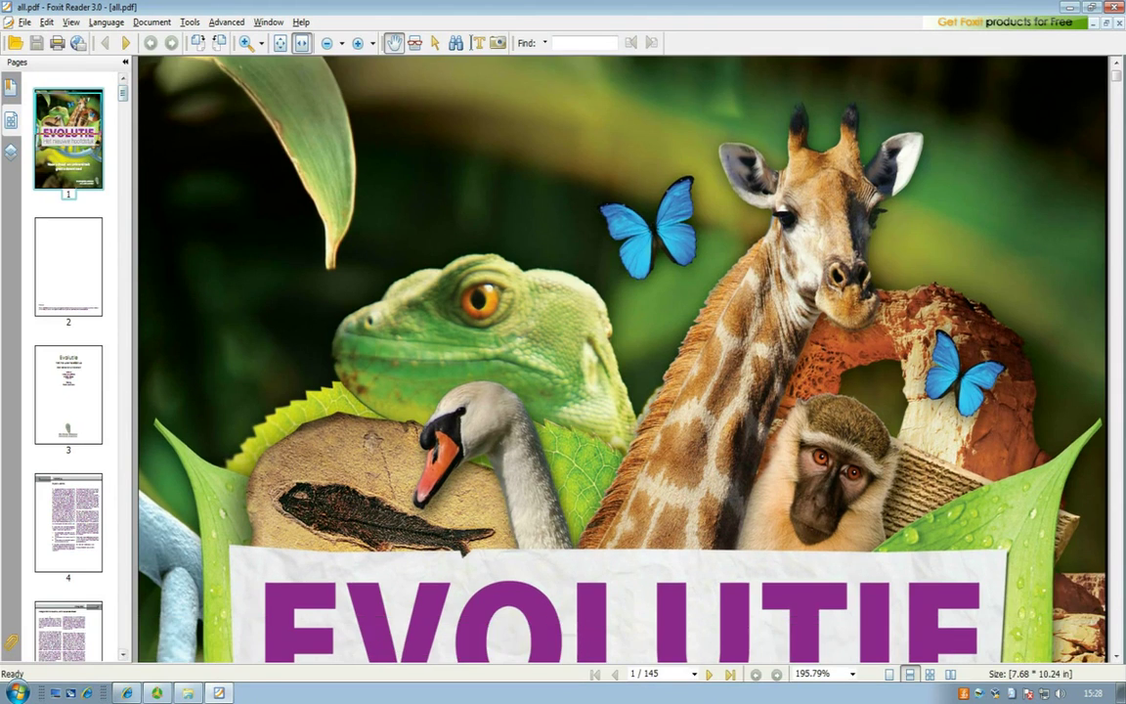
{"action": "scroll", "coordinate": [622, 358], "scroll_direction": "down", "scroll_amount": 10}
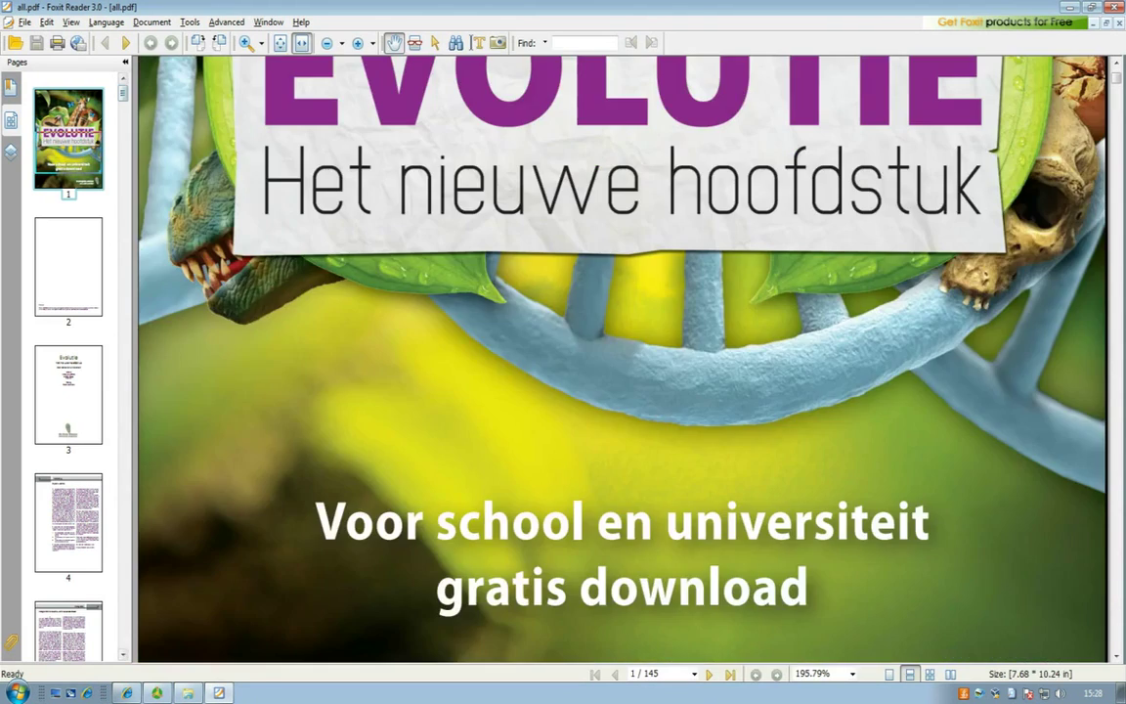
{"action": "scroll", "coordinate": [68, 362], "scroll_direction": "down", "scroll_amount": 10}
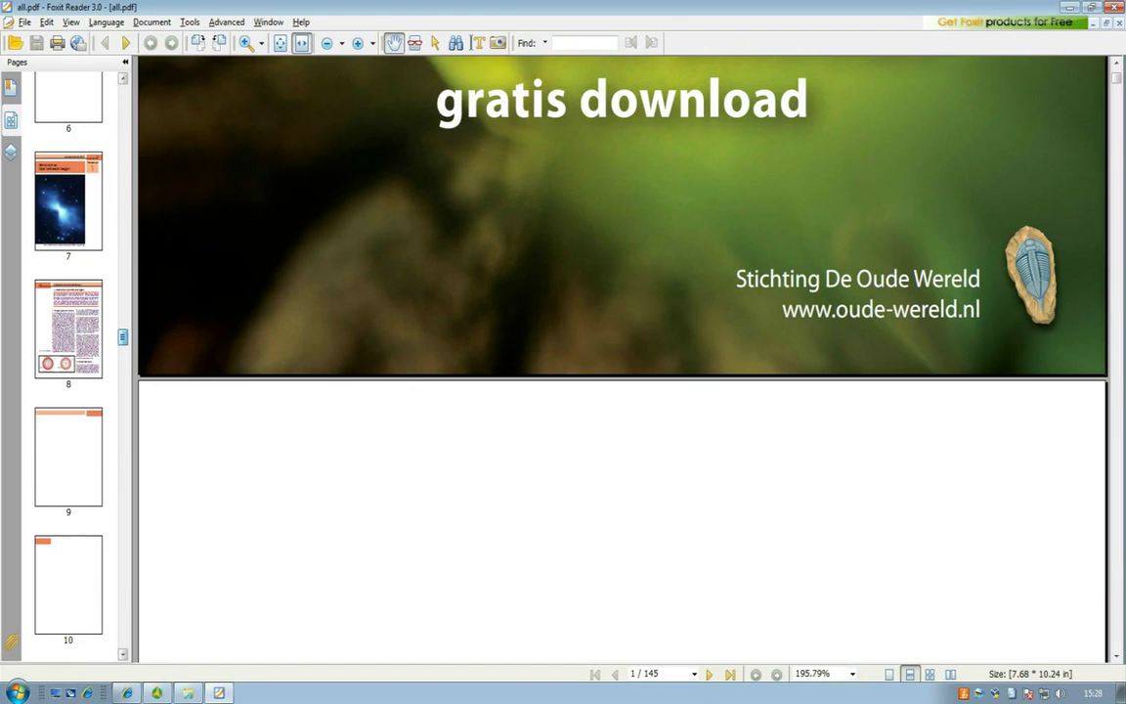
Go to page 145 of all.pdf to check the end of the merged document, and close the reader and the pdf folder.
{"action": "left_click_drag", "start_coordinate": [123, 338], "coordinate": [123, 640]}
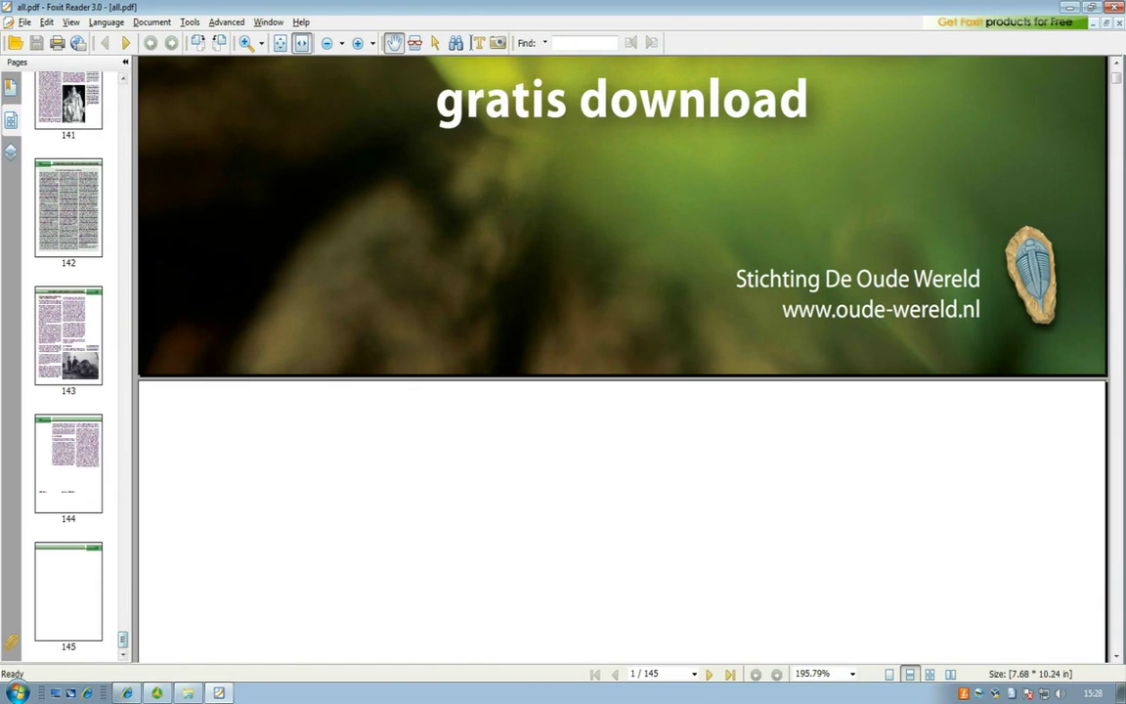
{"action": "left_click", "coordinate": [70, 594]}
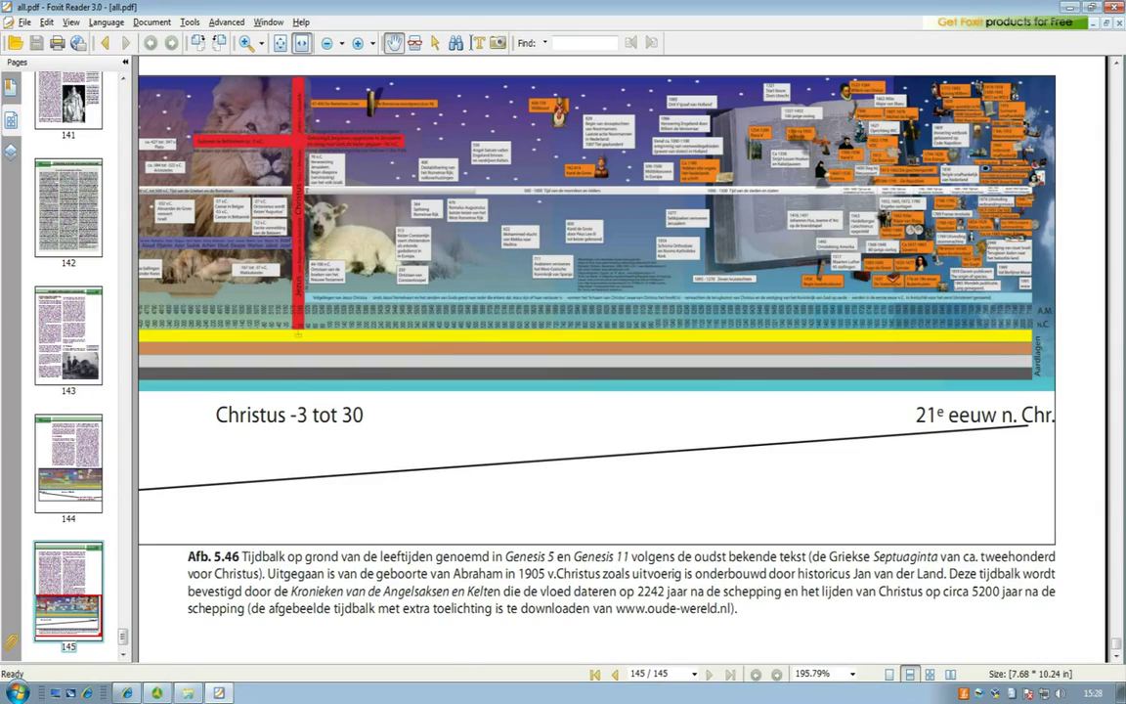
{"action": "scroll", "coordinate": [110, 574], "scroll_direction": "up", "scroll_amount": 5}
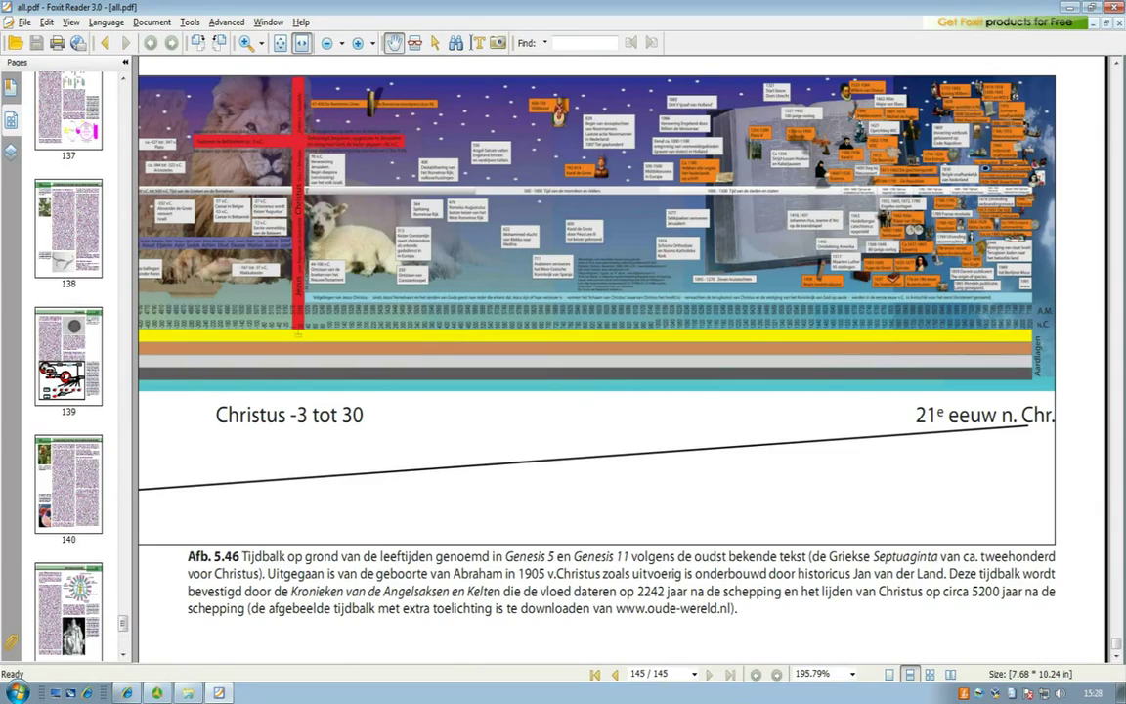
{"action": "scroll", "coordinate": [596, 372], "scroll_direction": "up", "scroll_amount": 10}
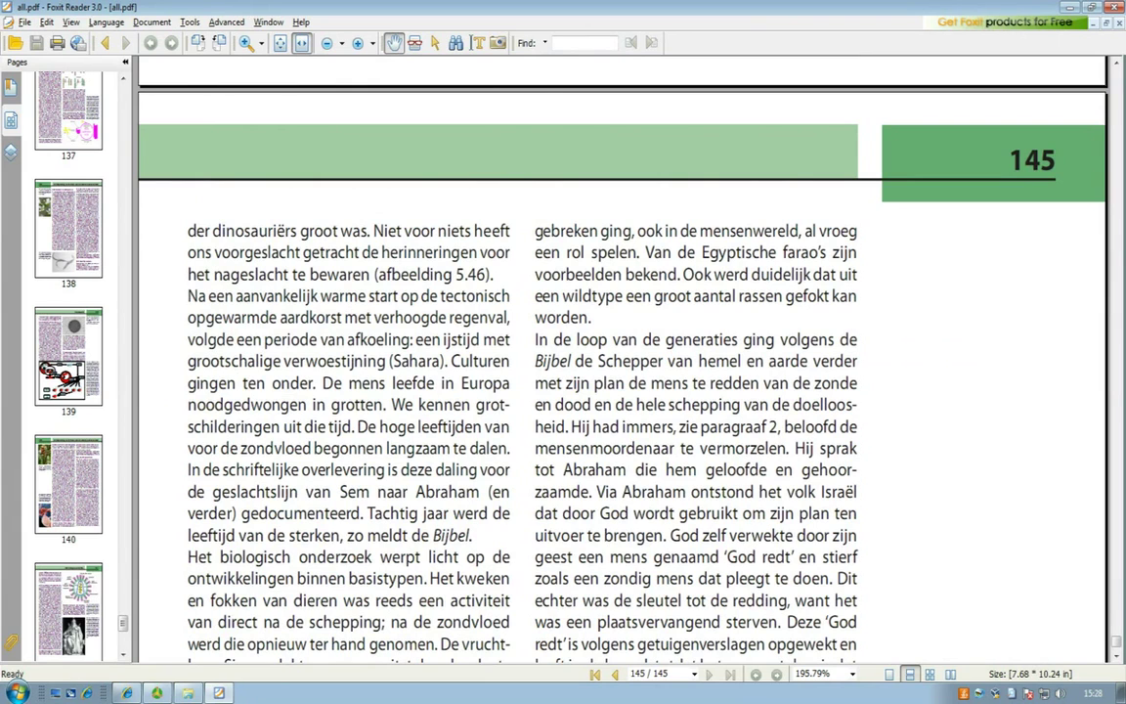
{"action": "key", "text": "alt+F4"}
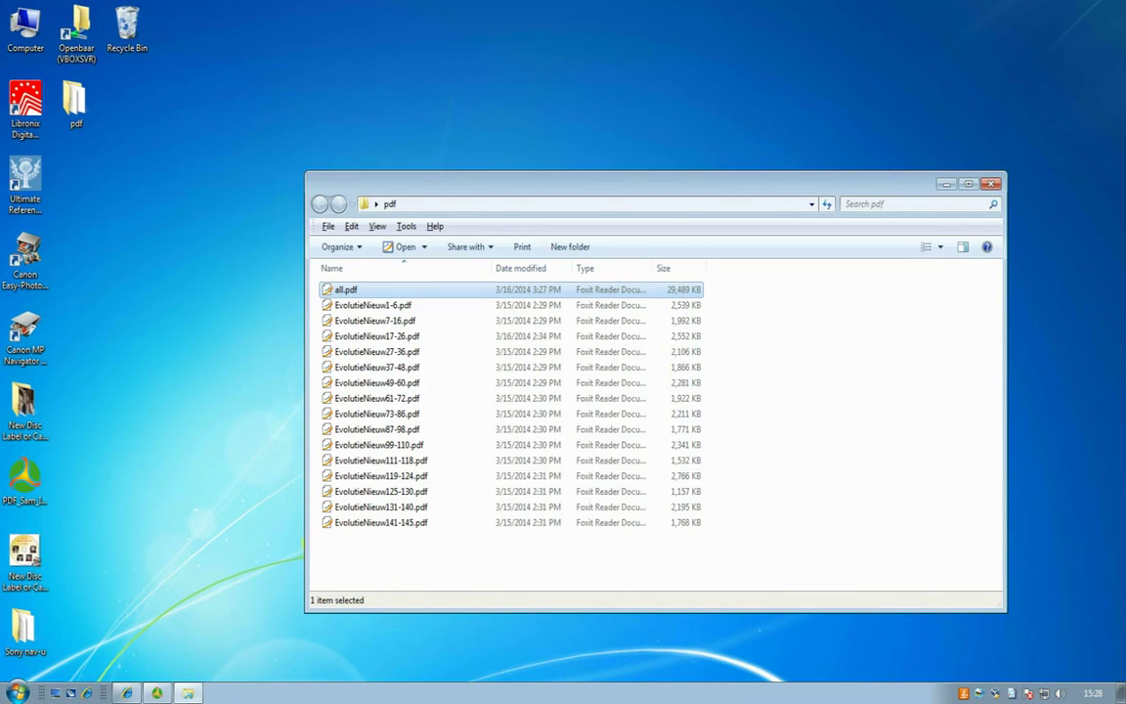
{"action": "left_click", "coordinate": [991, 184]}
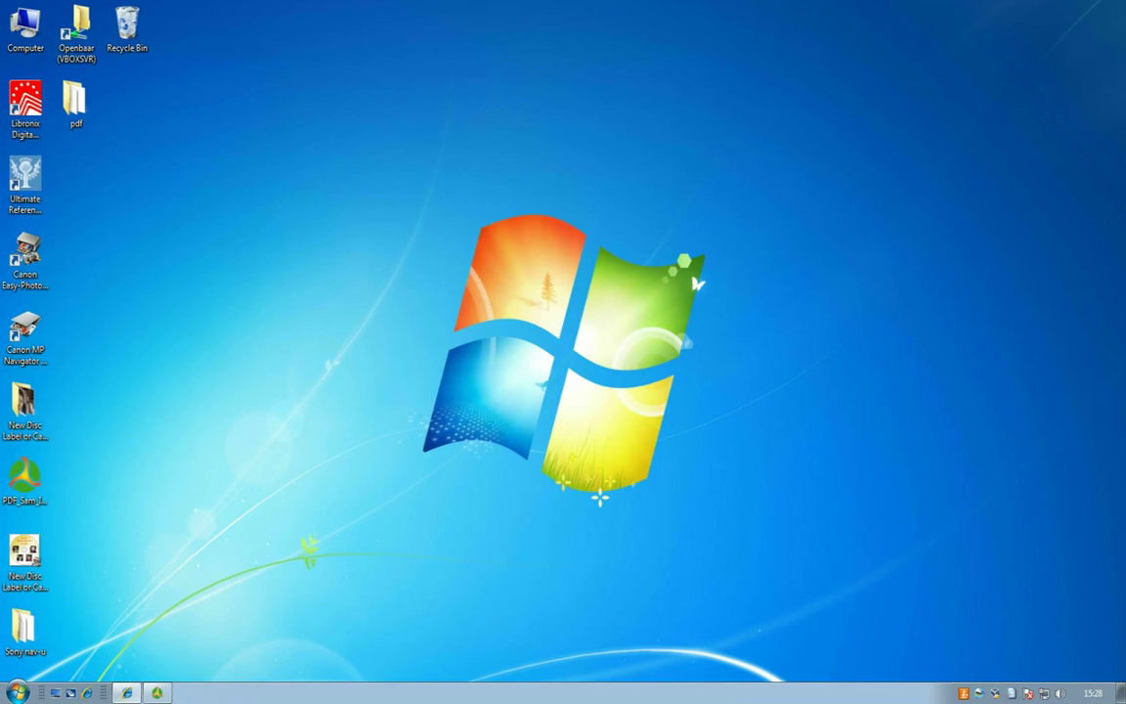